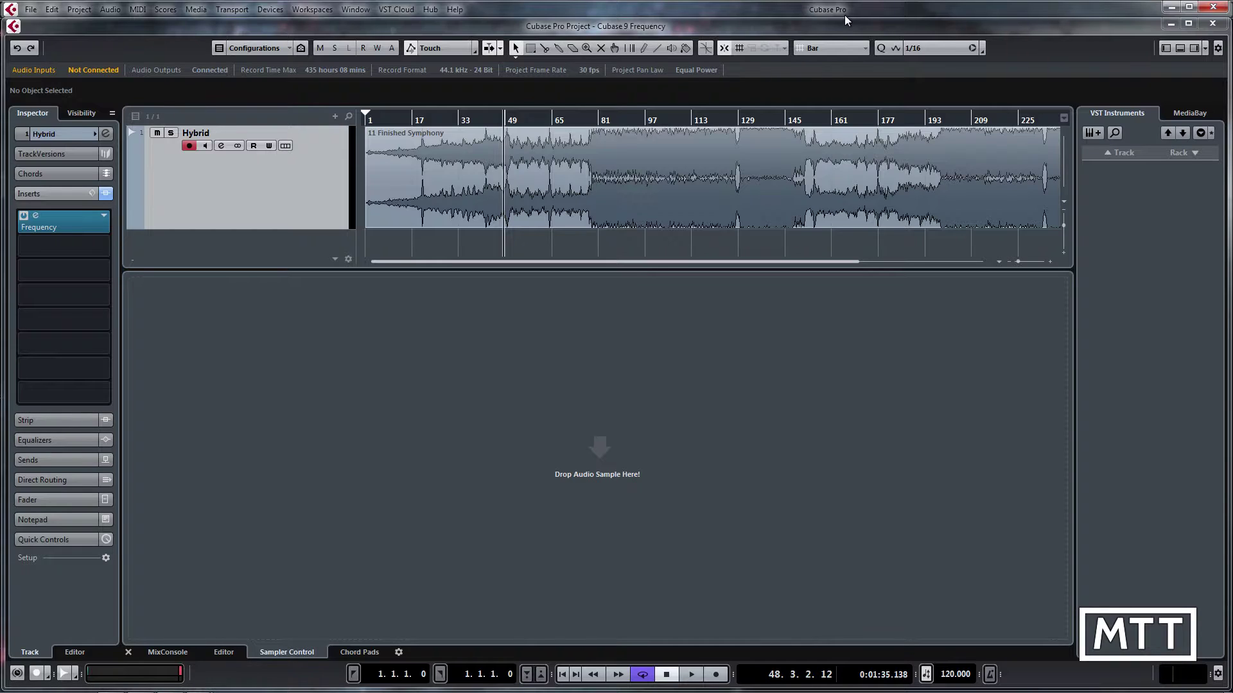
# Open the Hybrid track's channel settings window, move it toward the centre, then close it
pyautogui.click(106, 134)
pyautogui.moveTo(1179, 80); pyautogui.dragTo(346, 166)
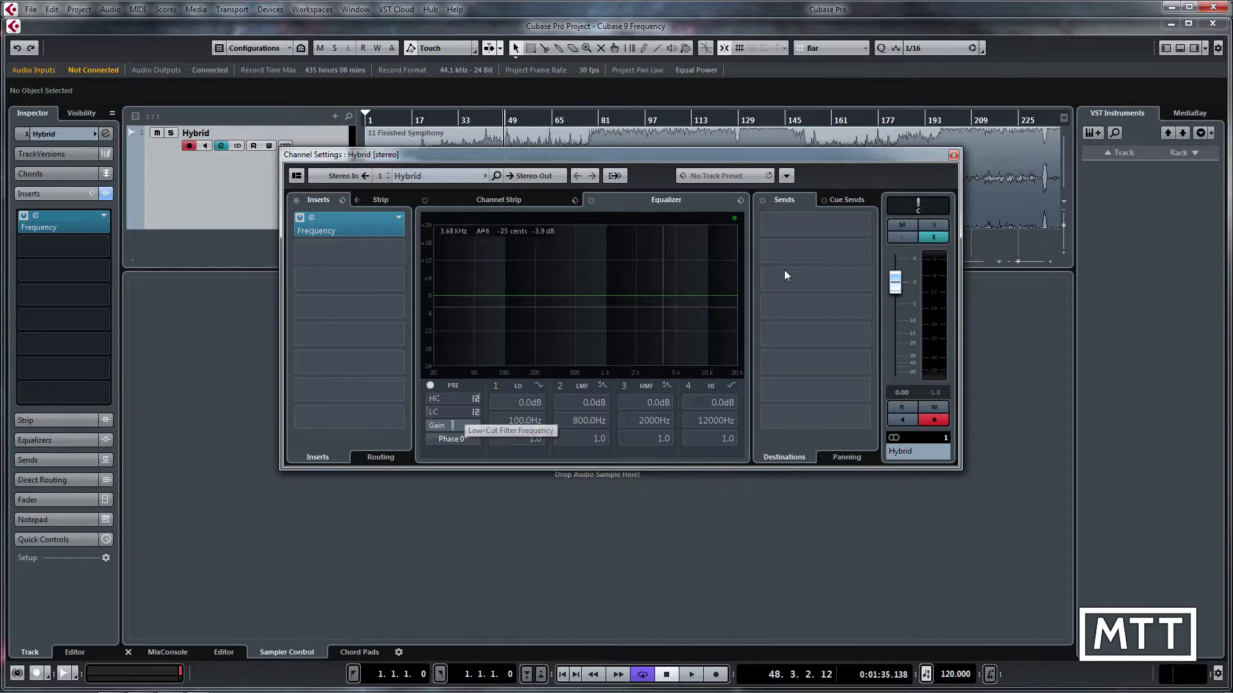
pyautogui.click(953, 155)
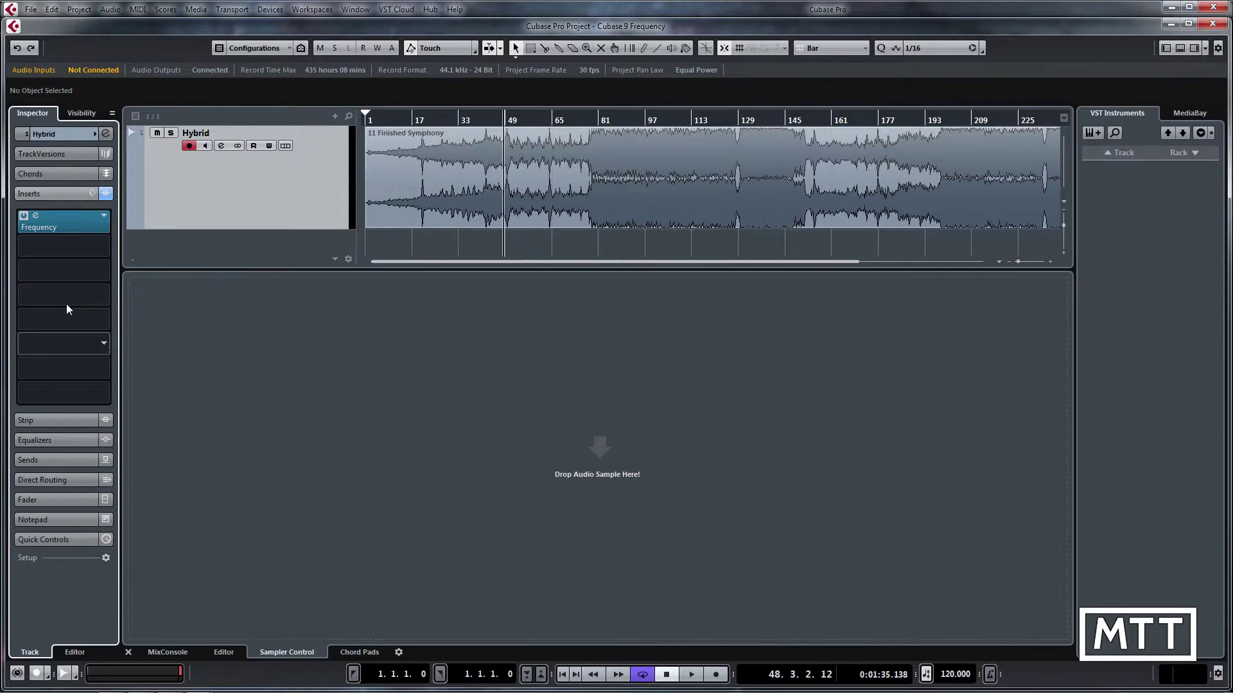
# Open the Frequency EQ editor from the Inspector and position it centrally, clear of the waveform
pyautogui.doubleClick(37, 221)
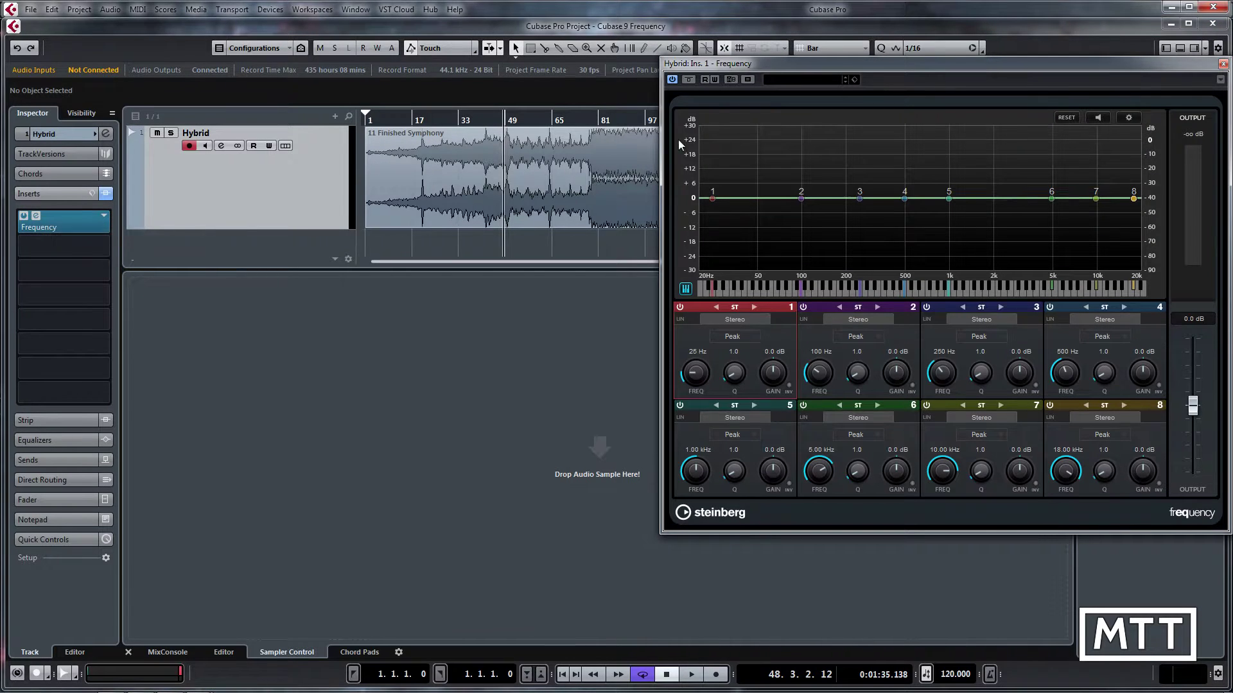
pyautogui.moveTo(858, 68); pyautogui.dragTo(517, 116)
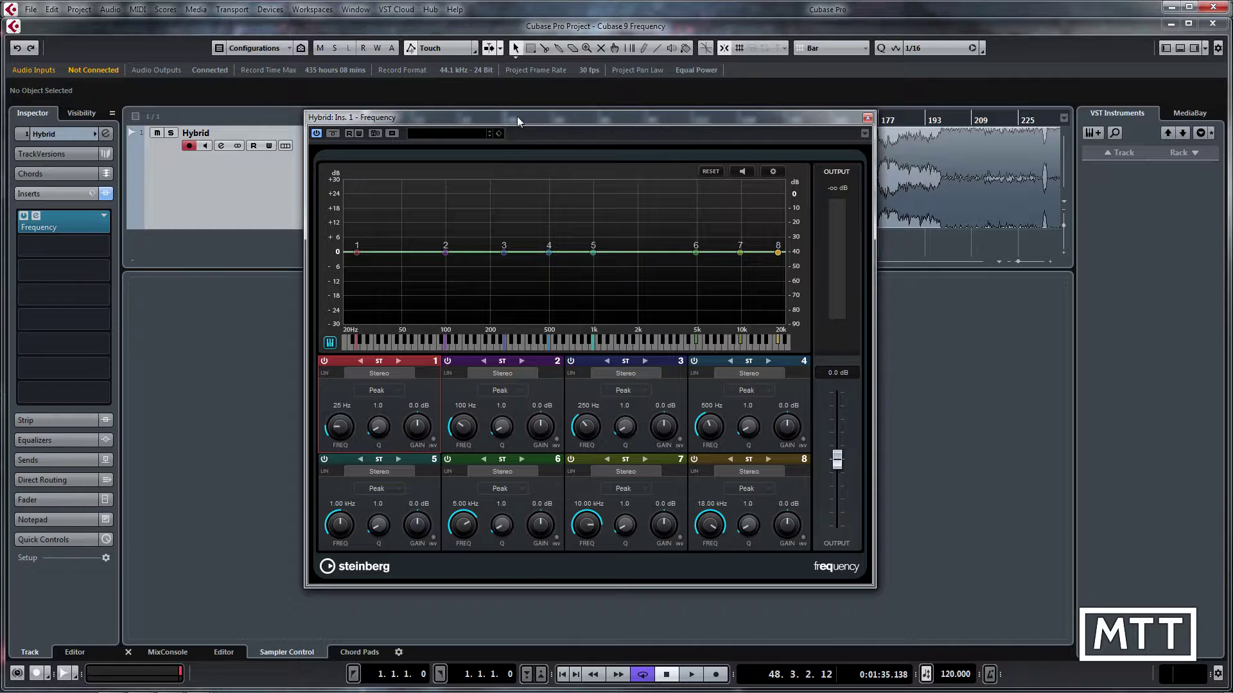
pyautogui.moveTo(518, 121); pyautogui.dragTo(565, 169)
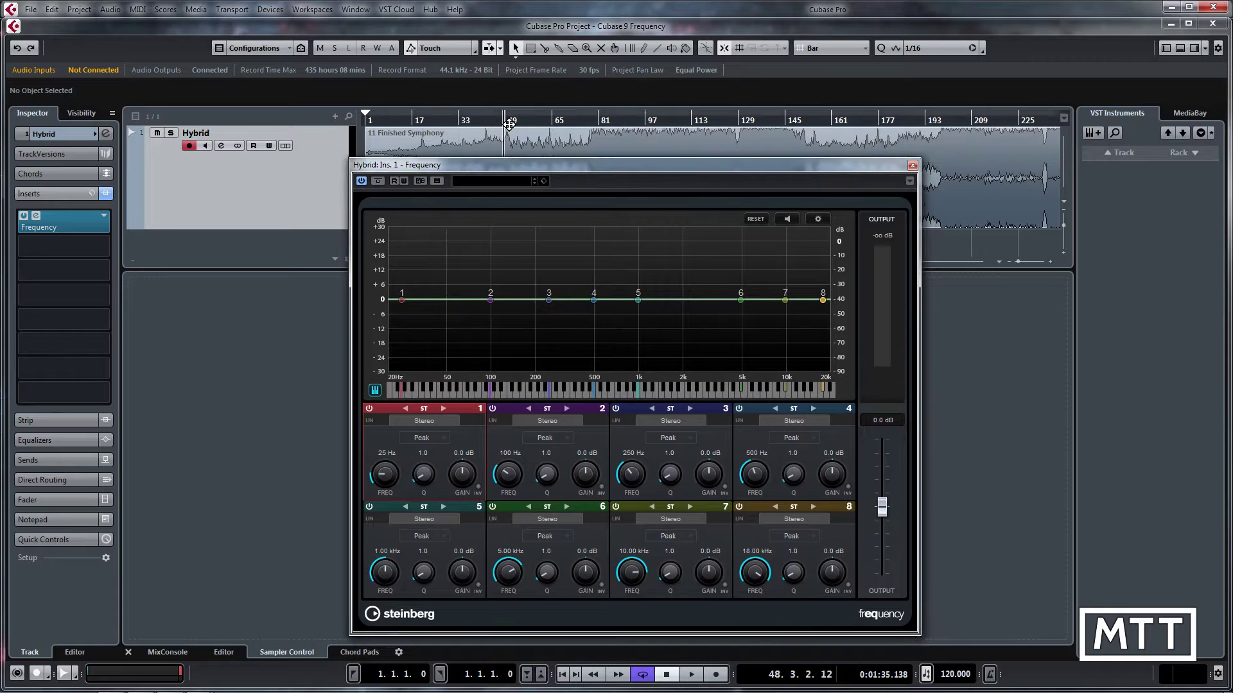
# Play the Hybrid track and try the analyser's Bar Graph, Two Channels and Peak Hold options, leaving them unchanged
pyautogui.press('space')
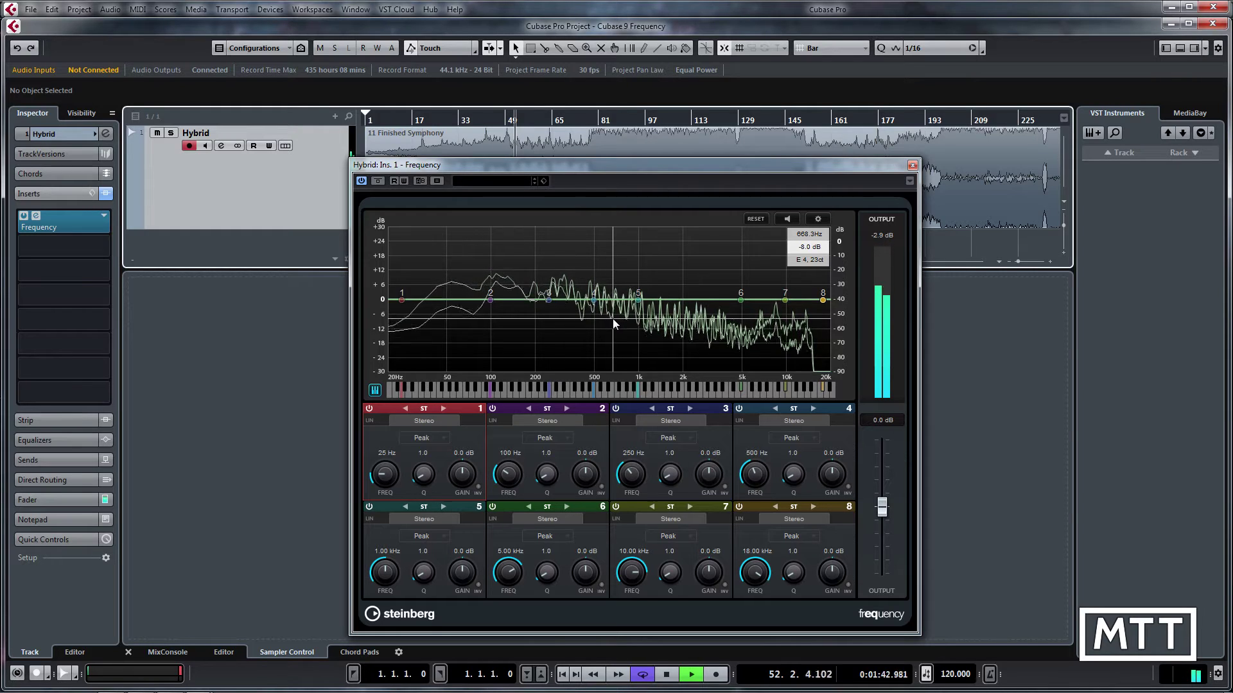
pyautogui.click(818, 218)
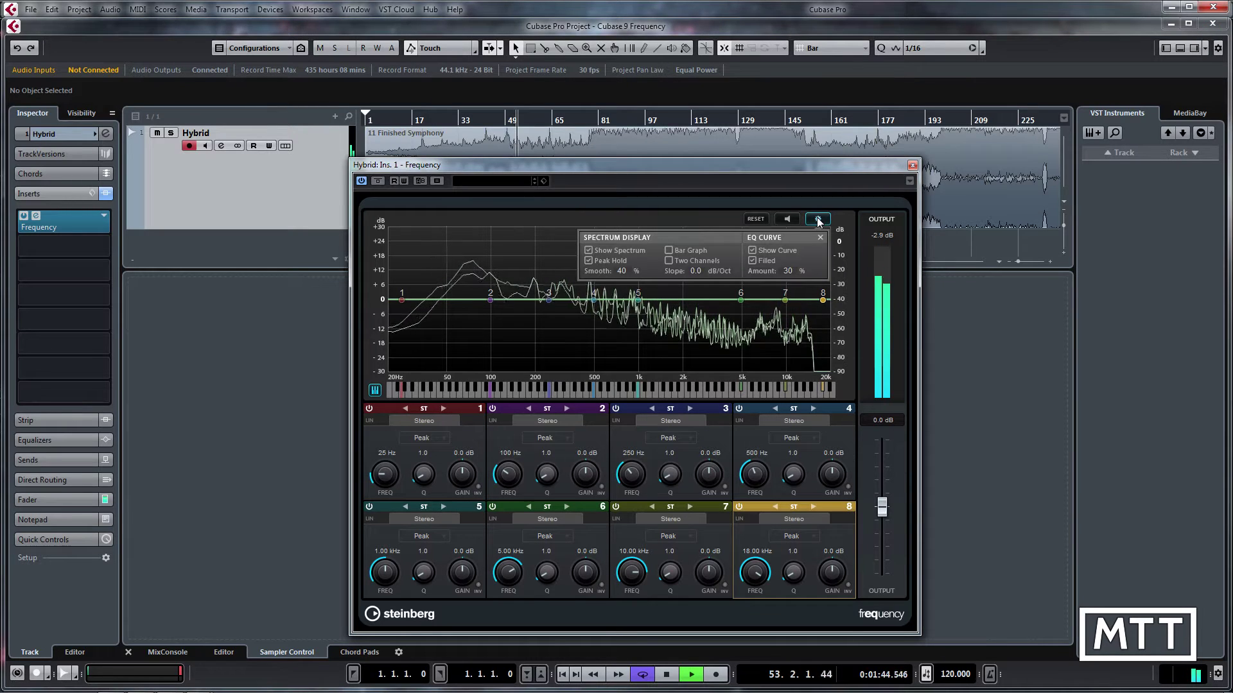
pyautogui.click(671, 250)
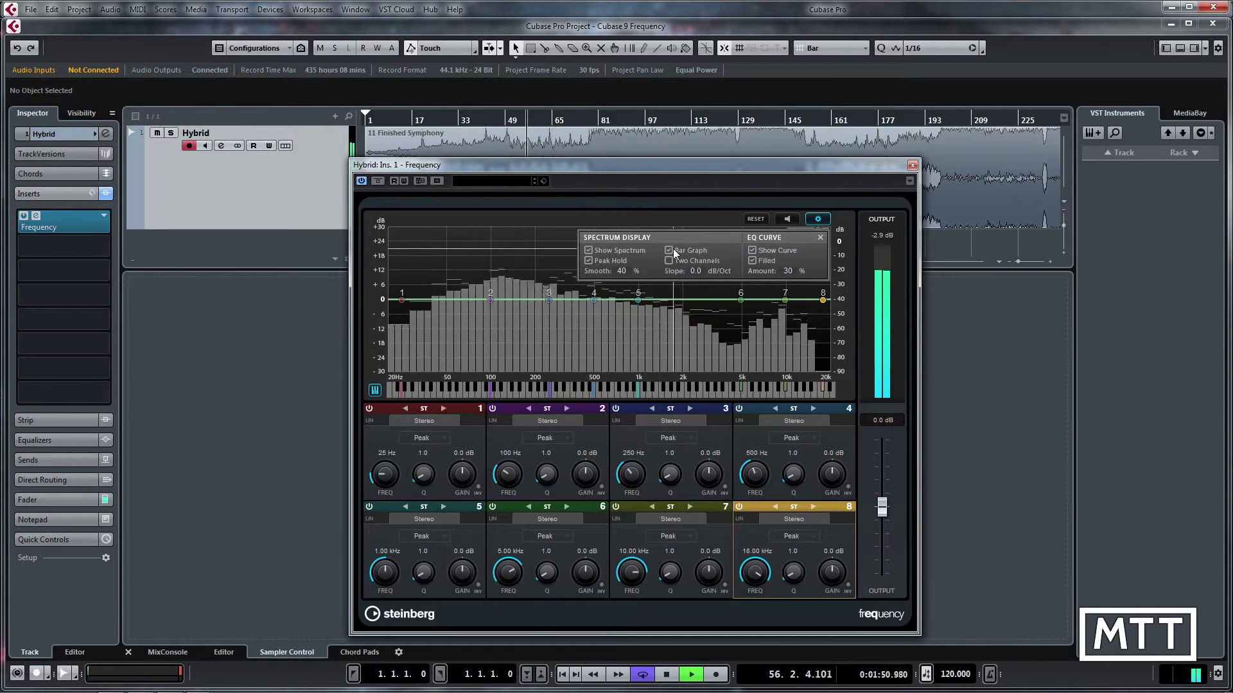
pyautogui.click(673, 249)
pyautogui.click(669, 261)
pyautogui.click(671, 265)
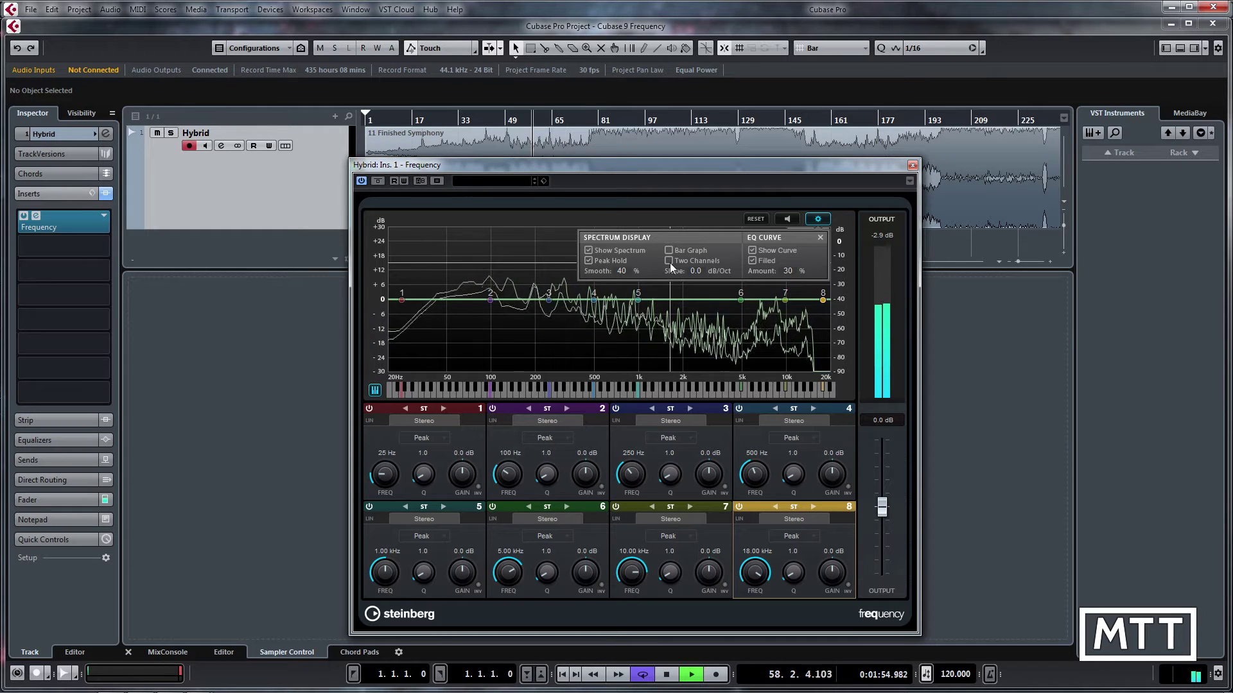
pyautogui.click(589, 260)
pyautogui.click(588, 261)
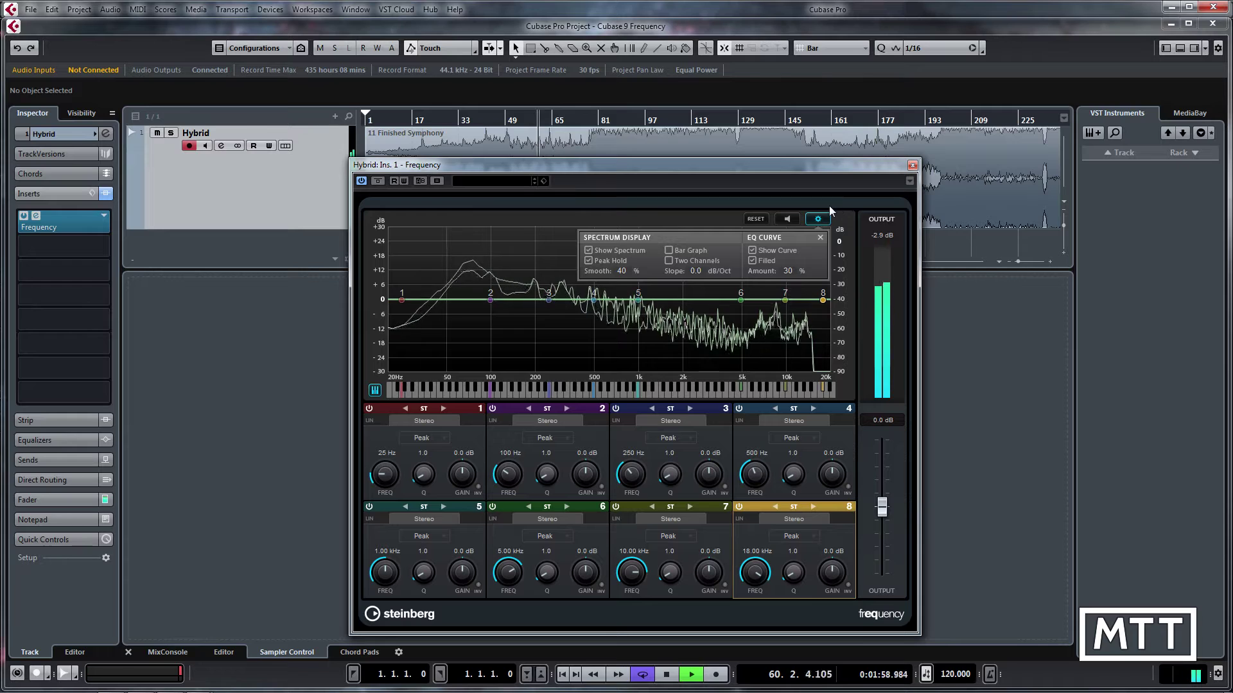
pyautogui.click(818, 220)
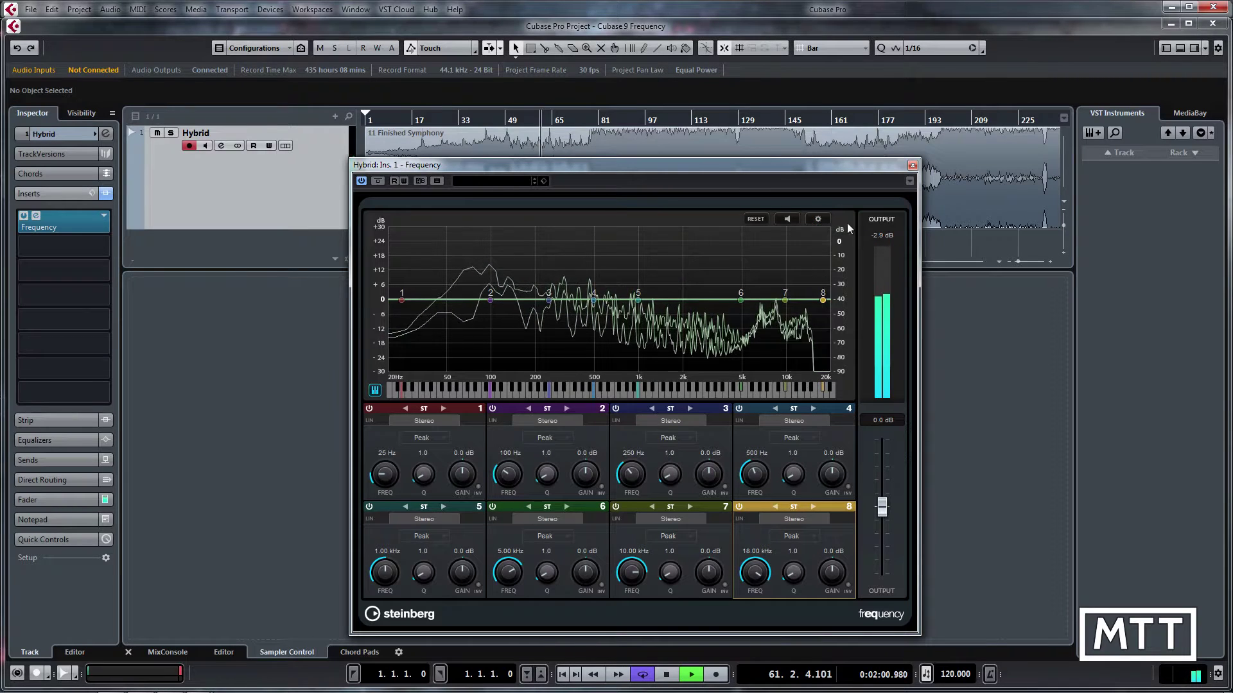
# Stop playback and inspect the filter-type lists of bands 1 and 2, leaving both on Peak
pyautogui.press('space')
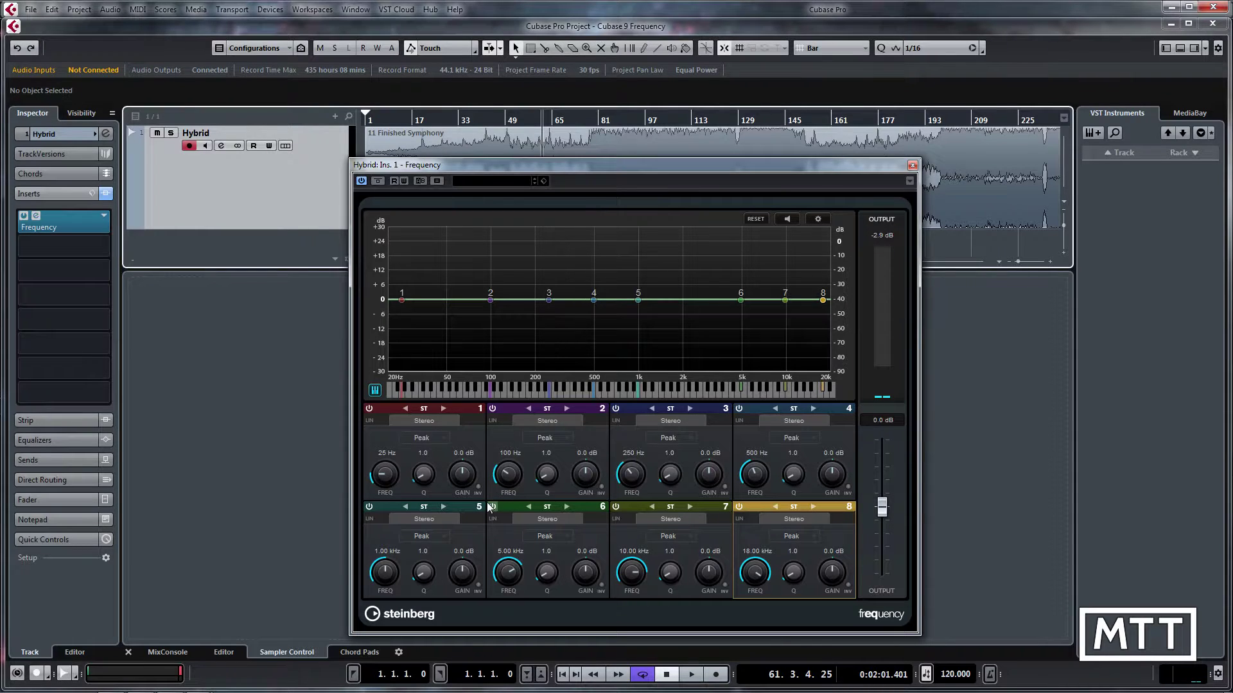
pyautogui.click(422, 438)
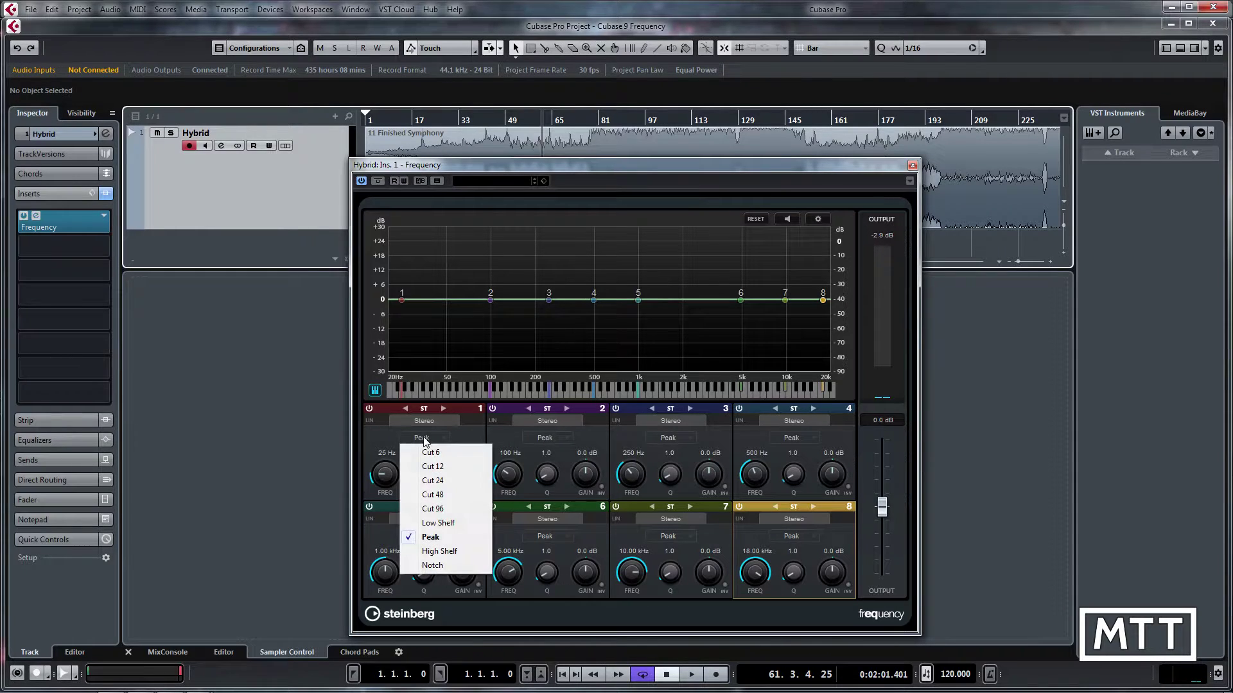
pyautogui.click(546, 438)
pyautogui.click(546, 437)
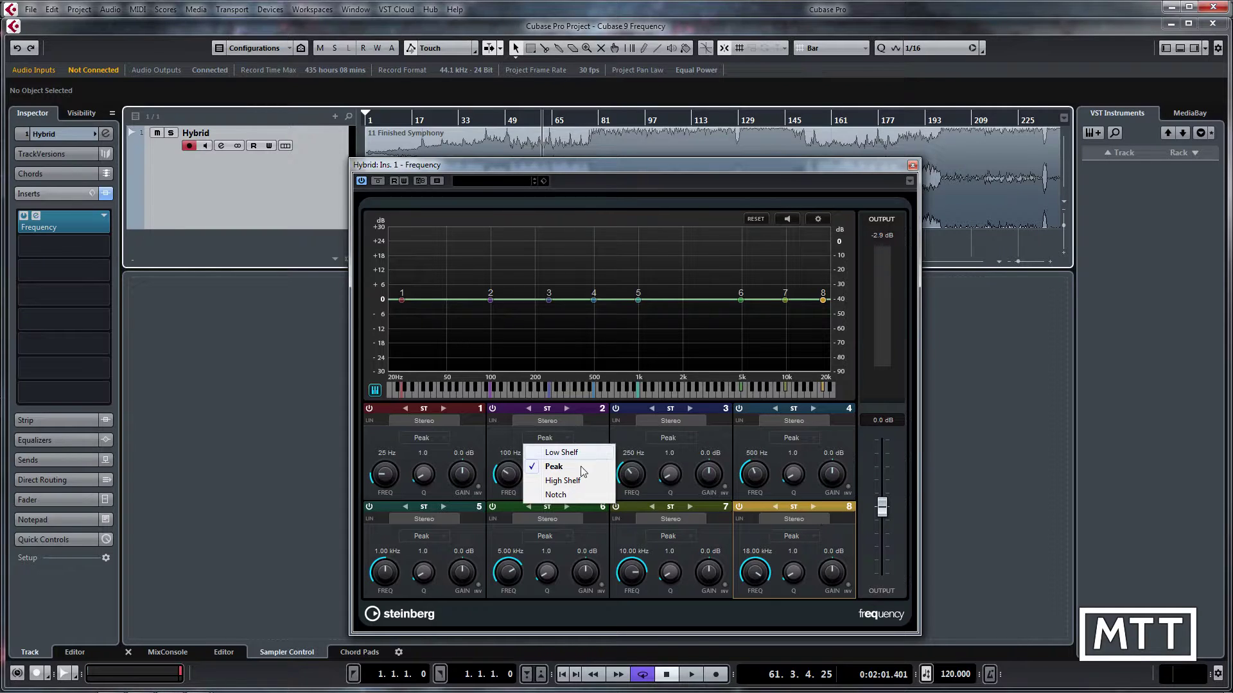
pyautogui.click(592, 432)
pyautogui.click(567, 434)
pyautogui.click(592, 429)
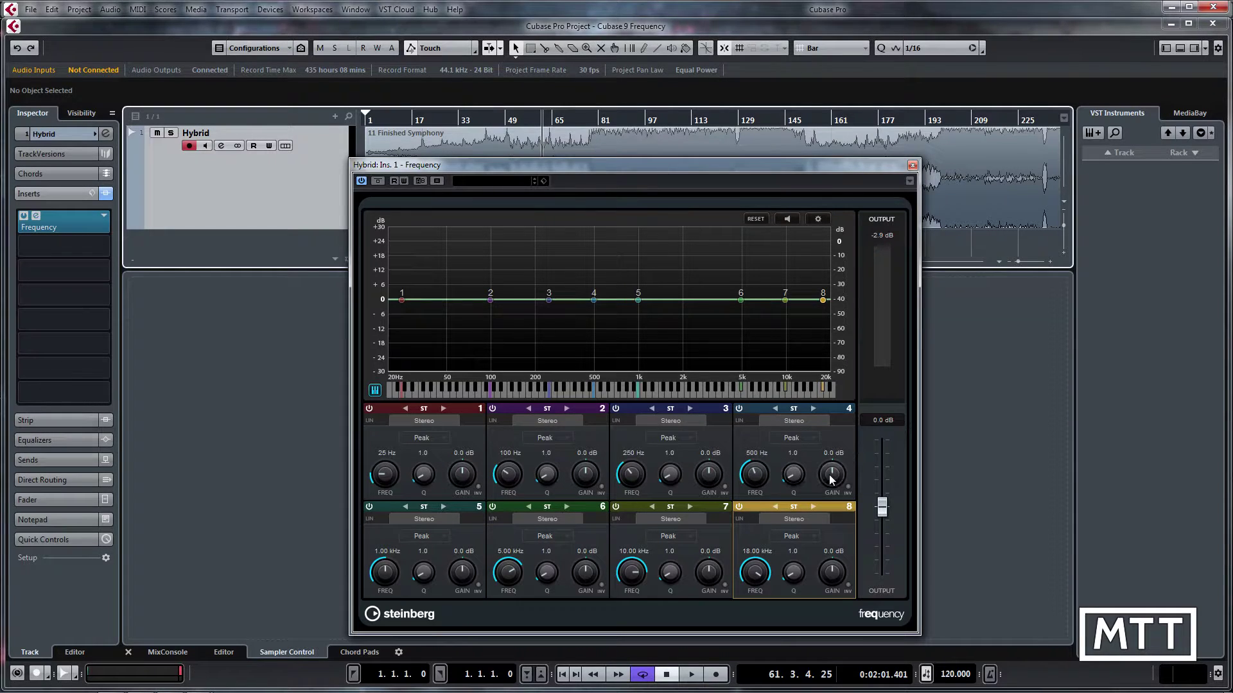
# Turn band 4 into a narrow Notch filter with a Q of 20
pyautogui.moveTo(832, 475); pyautogui.dragTo(836, 442)
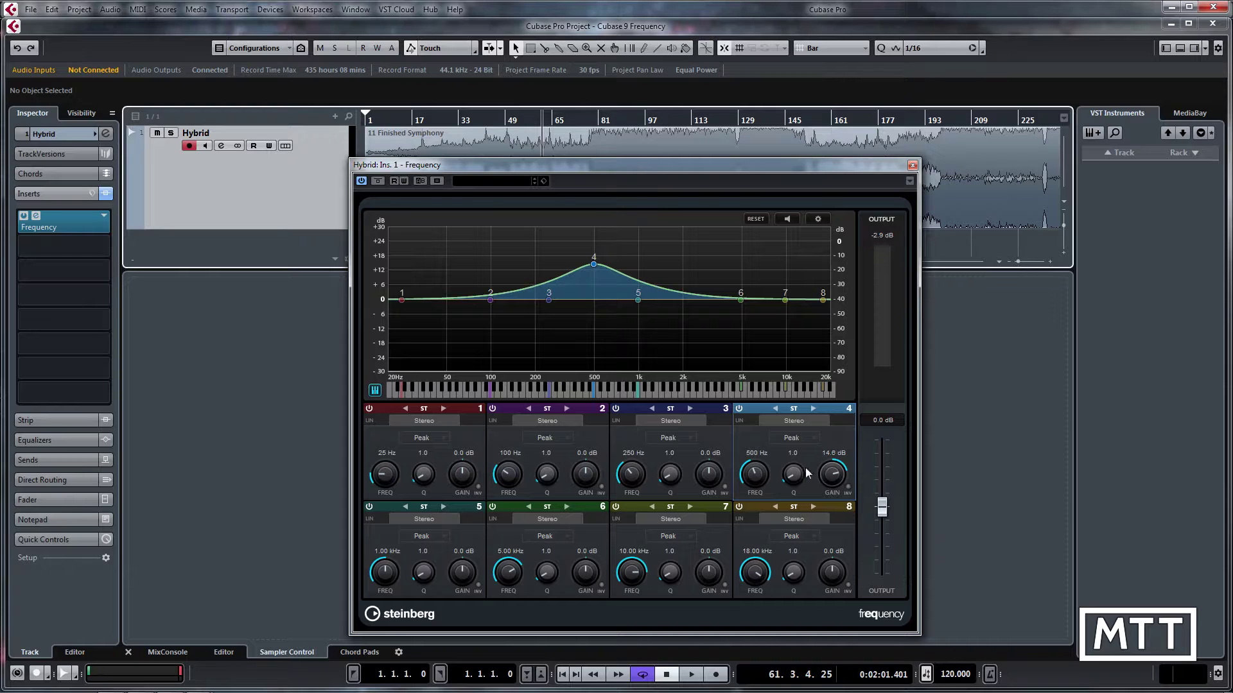
pyautogui.click(807, 439)
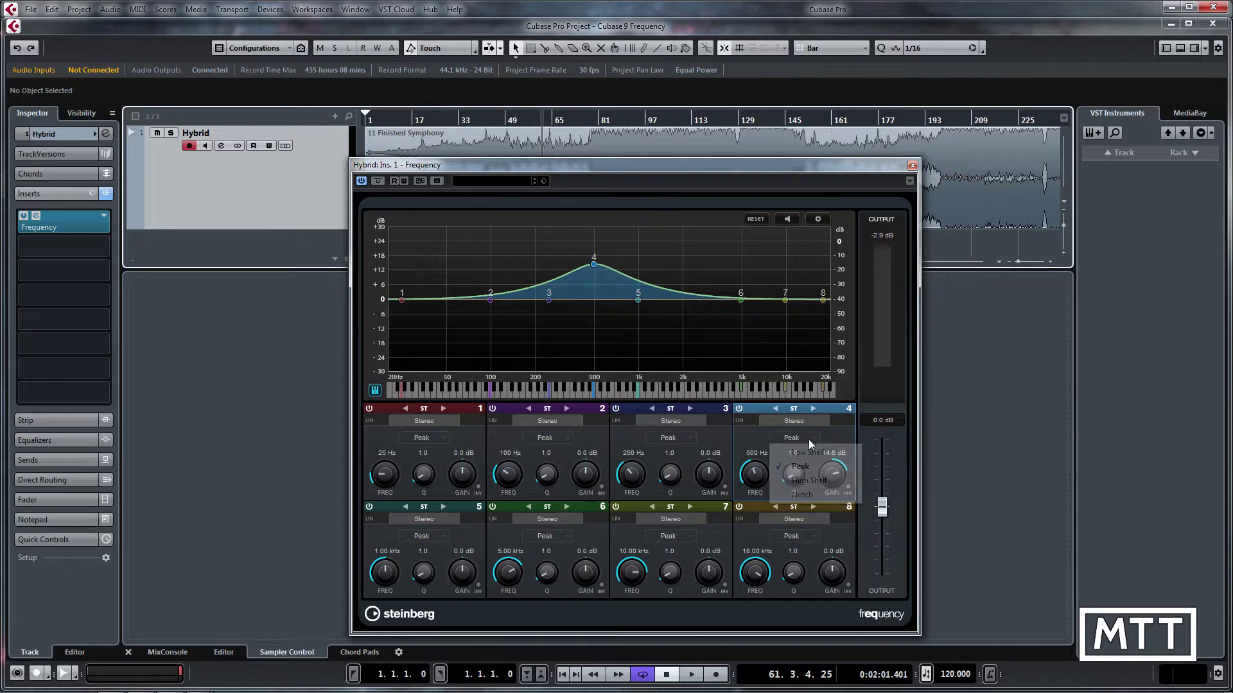
pyautogui.click(803, 495)
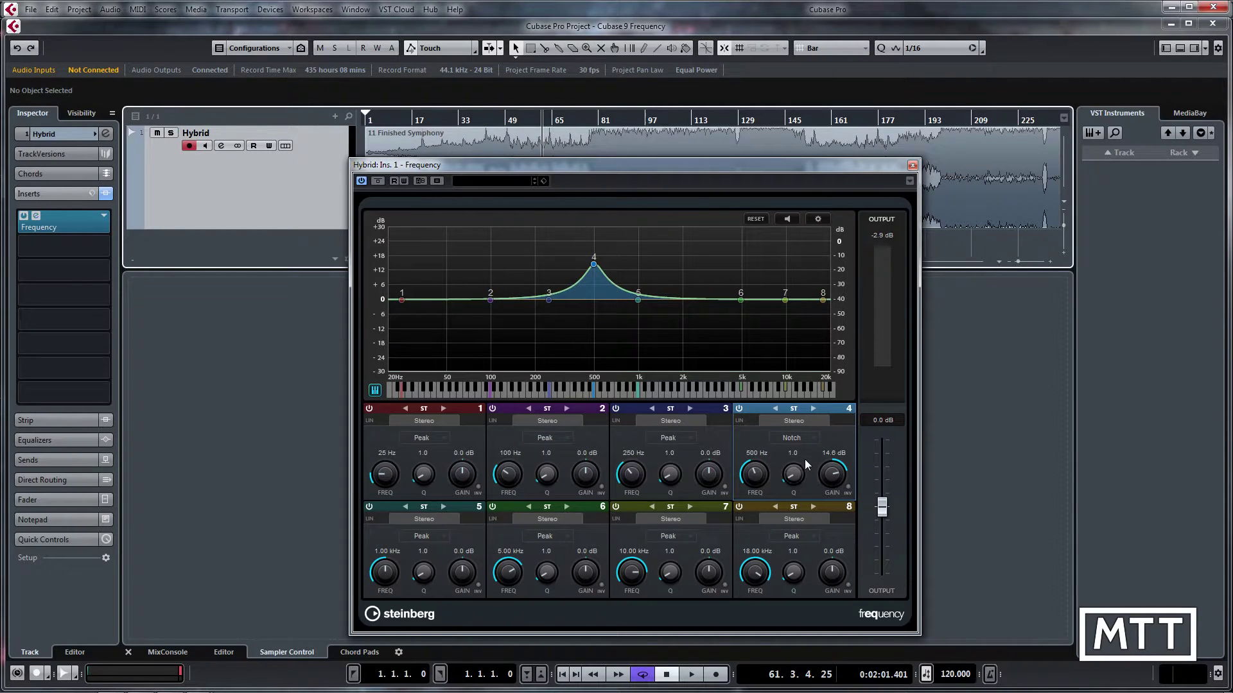
pyautogui.moveTo(793, 473); pyautogui.dragTo(742, 259)
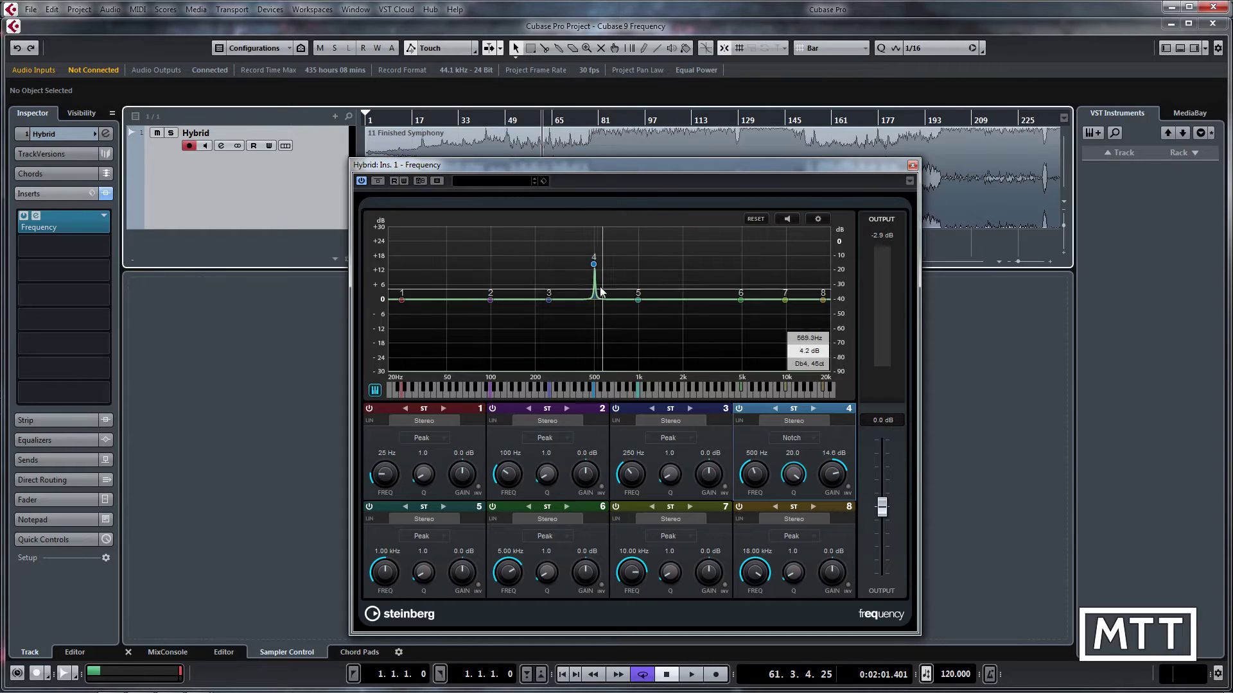
pyautogui.click(810, 437)
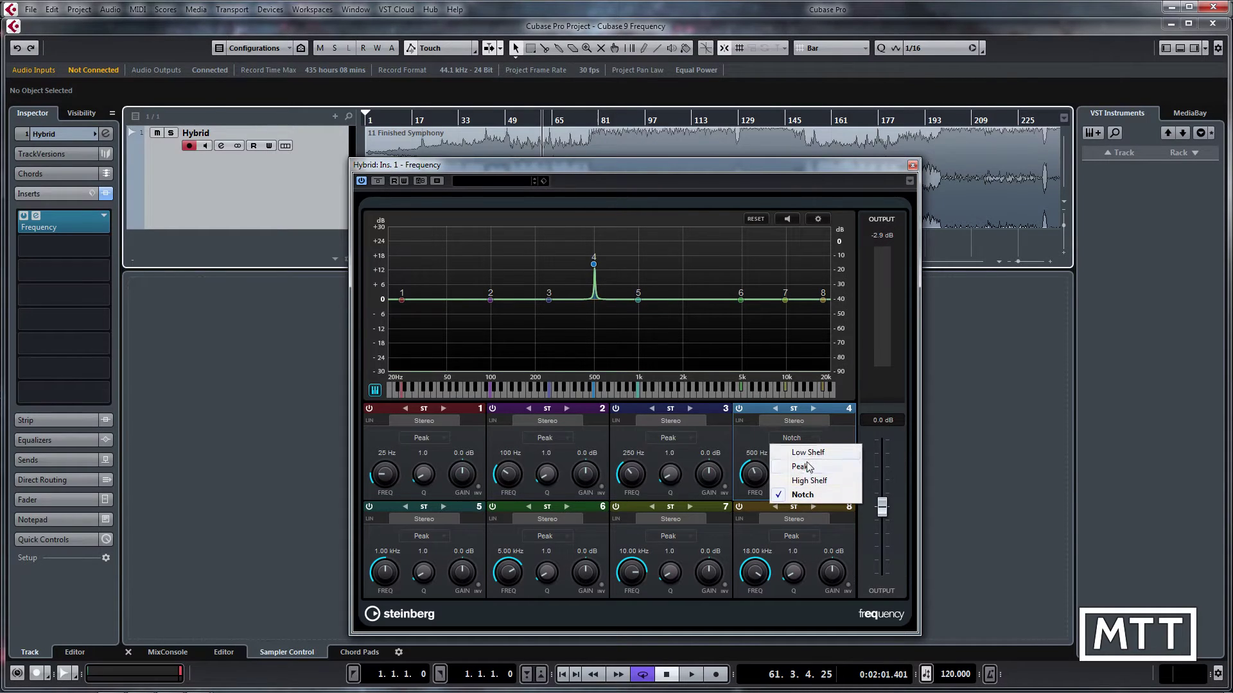
pyautogui.click(804, 467)
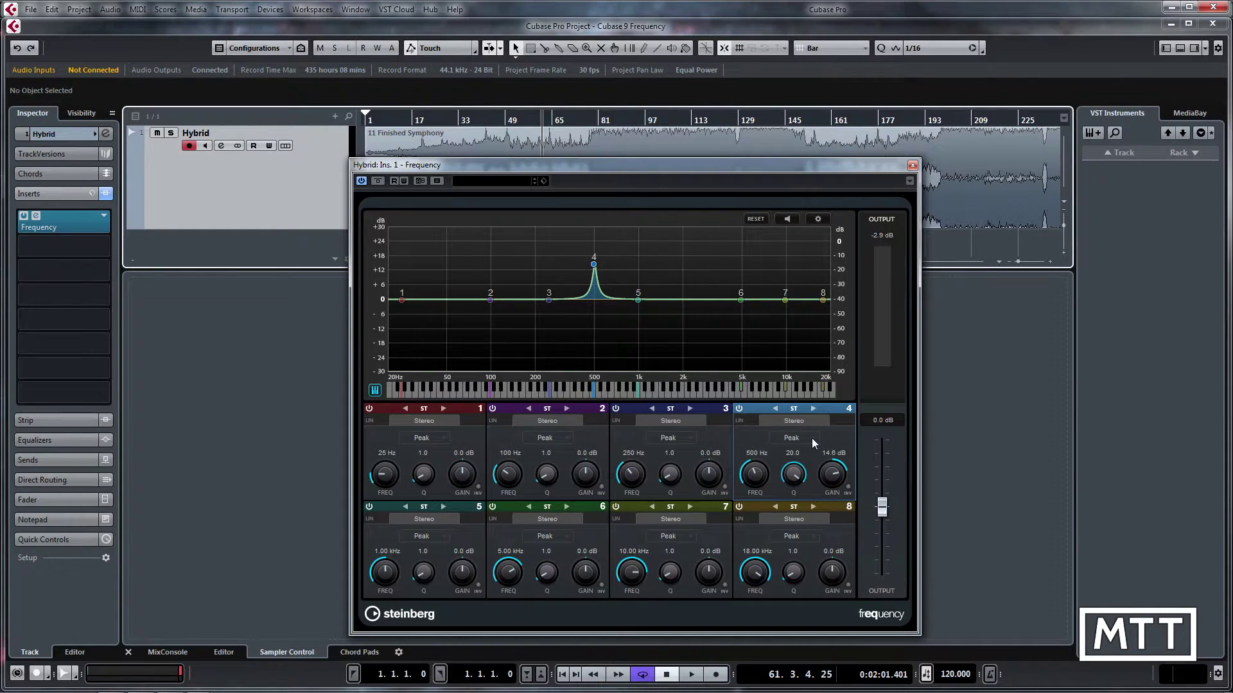
pyautogui.click(812, 438)
pyautogui.click(804, 496)
# Invert band 4's gain to a -14.6 dB cut and set its frequency to 50 Hz
pyautogui.click(848, 487)
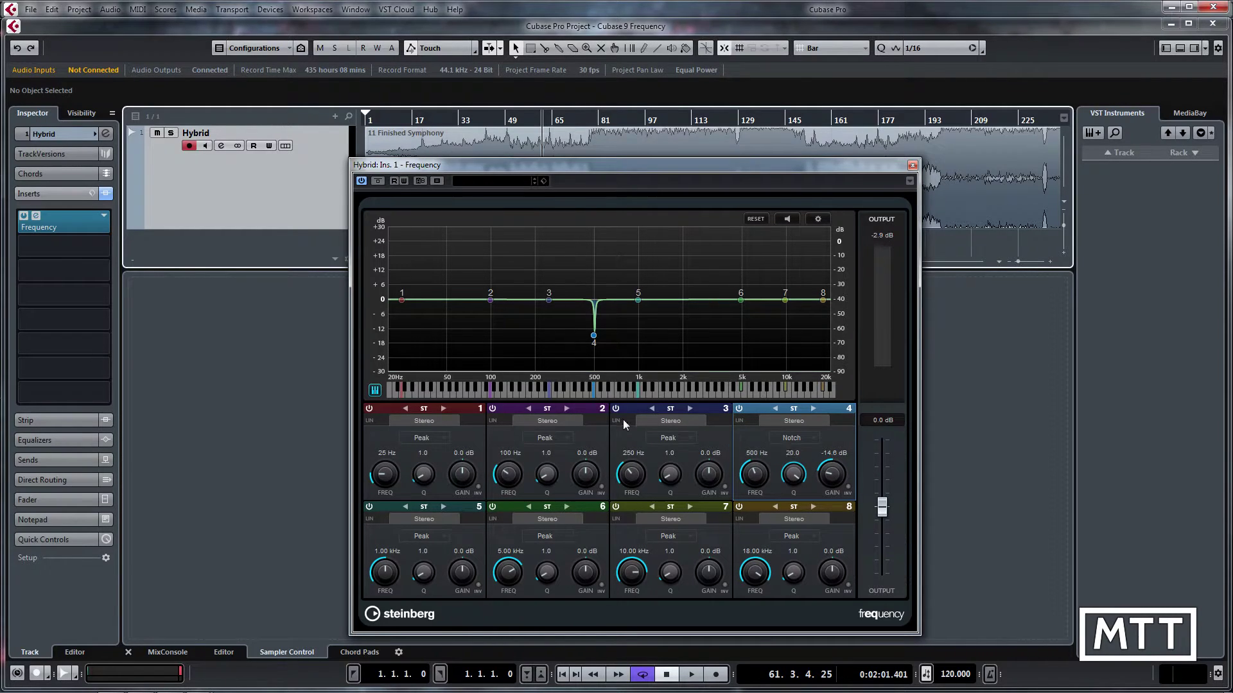
pyautogui.click(756, 452)
pyautogui.write('50')
pyautogui.press('Return')
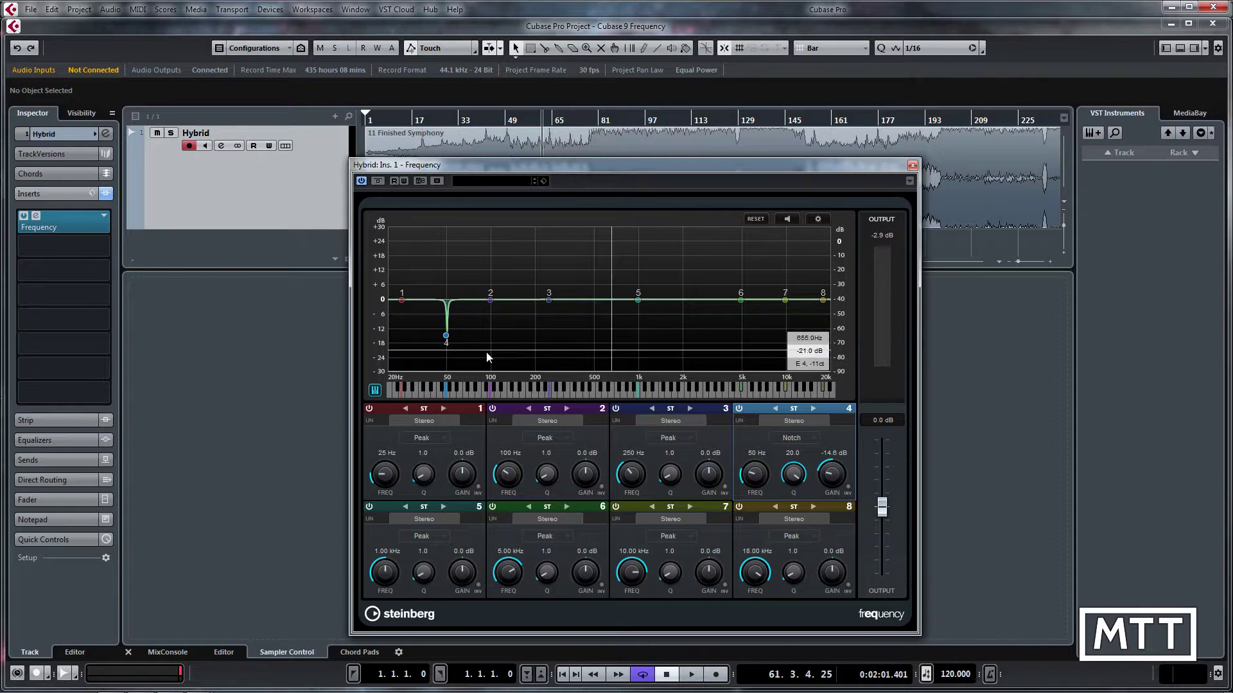
pyautogui.click(799, 443)
pyautogui.click(792, 444)
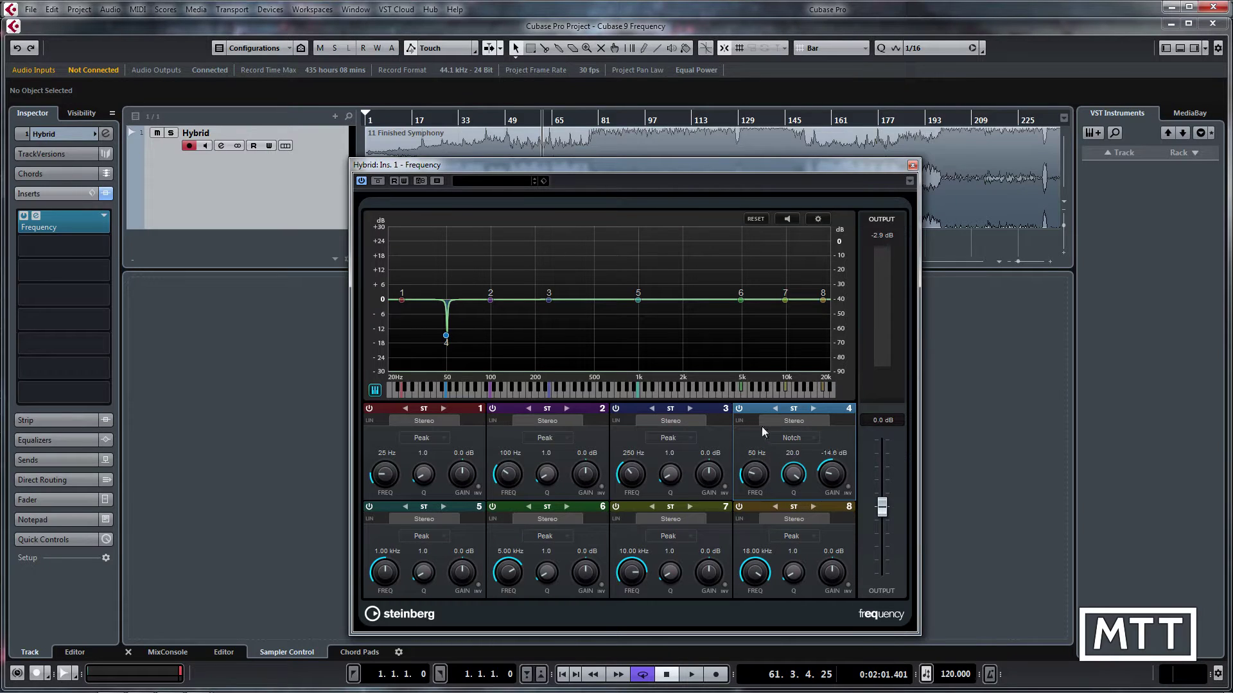
# Turn off band 4, make band 1 a Cut 6 low cut at 212 Hz, and disable bands 2 and 3
pyautogui.click(739, 408)
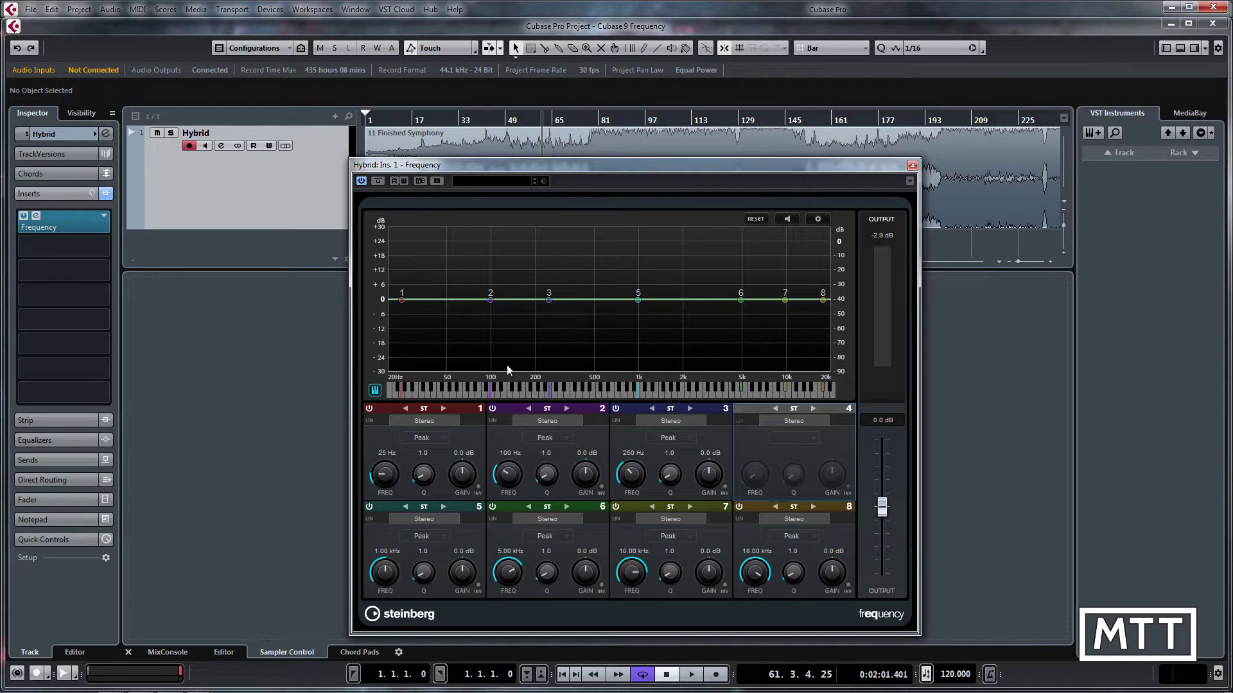
pyautogui.click(444, 437)
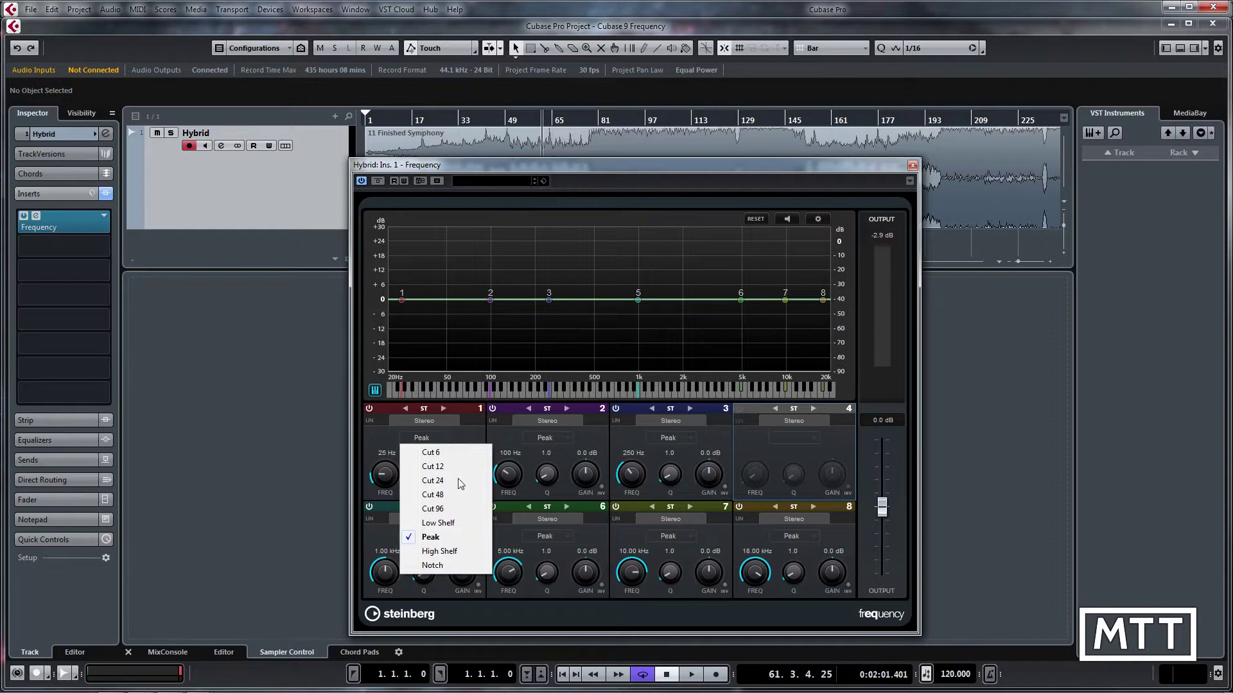
pyautogui.click(430, 453)
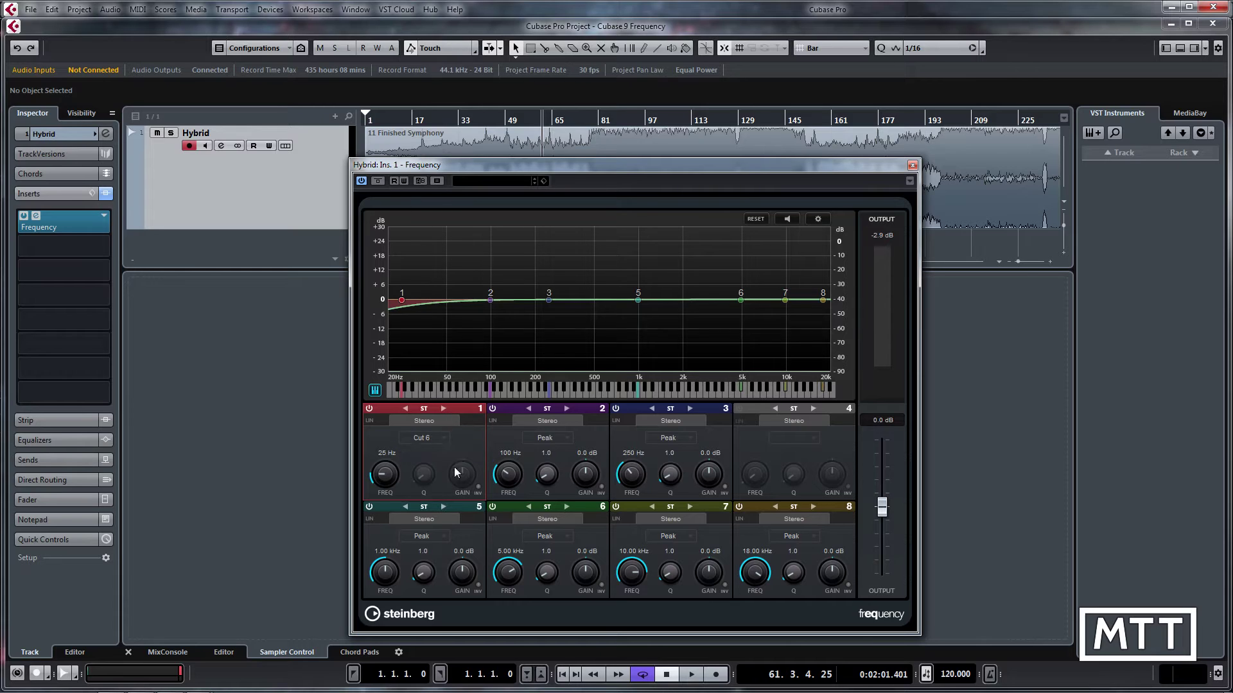
pyautogui.moveTo(384, 478); pyautogui.dragTo(384, 454)
pyautogui.scroll(4, 384, 453)
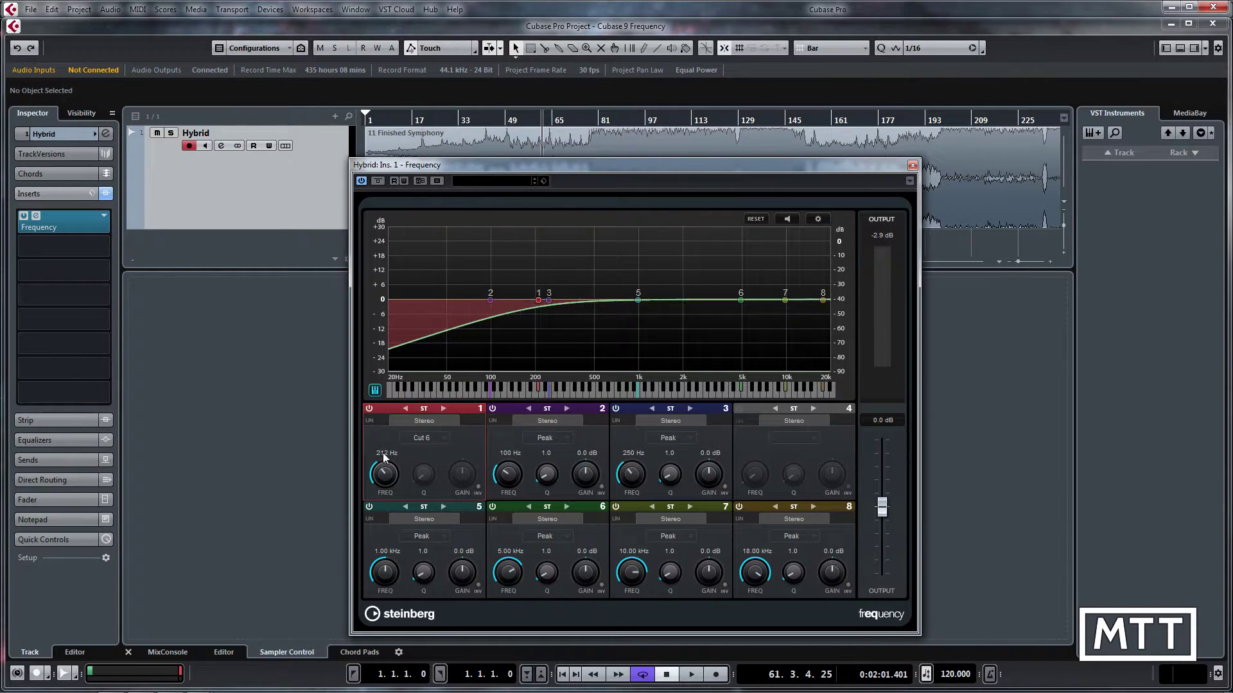
pyautogui.click(493, 409)
pyautogui.click(615, 408)
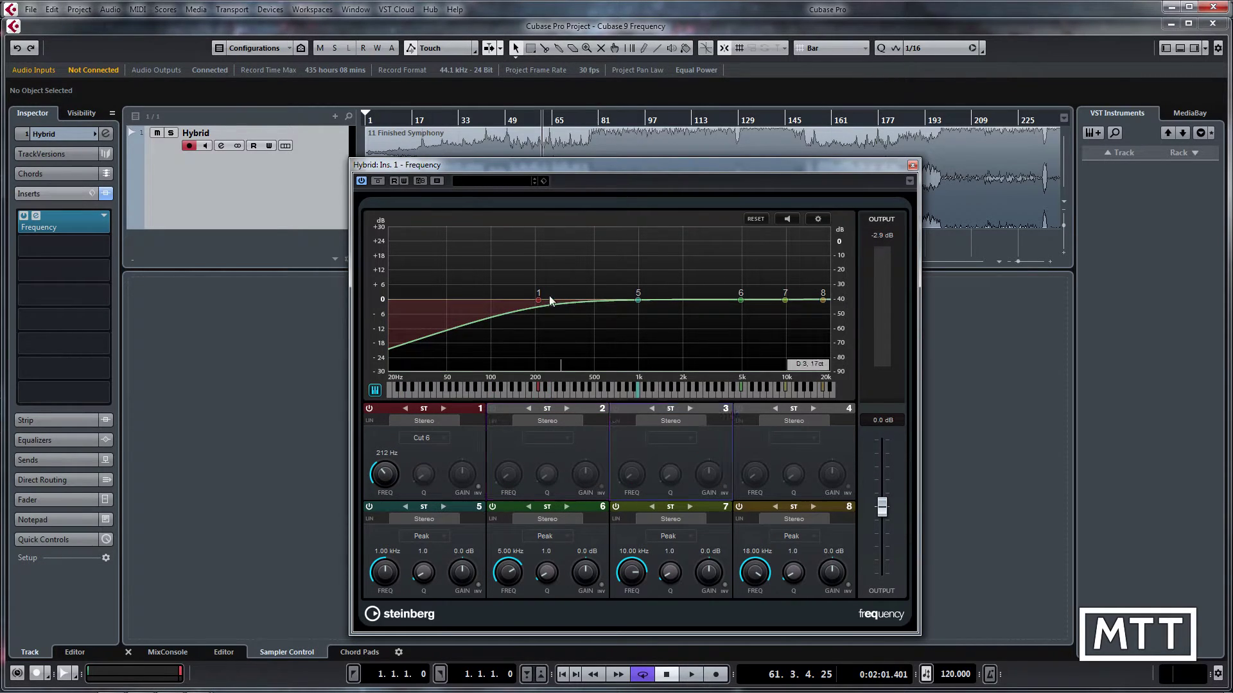
# Steepen band 1's low cut through Cut 12, 24 and 48 to Cut 96
pyautogui.click(434, 435)
pyautogui.click(430, 468)
pyautogui.click(437, 437)
pyautogui.click(432, 480)
pyautogui.click(437, 439)
pyautogui.click(441, 492)
pyautogui.click(439, 438)
pyautogui.click(441, 508)
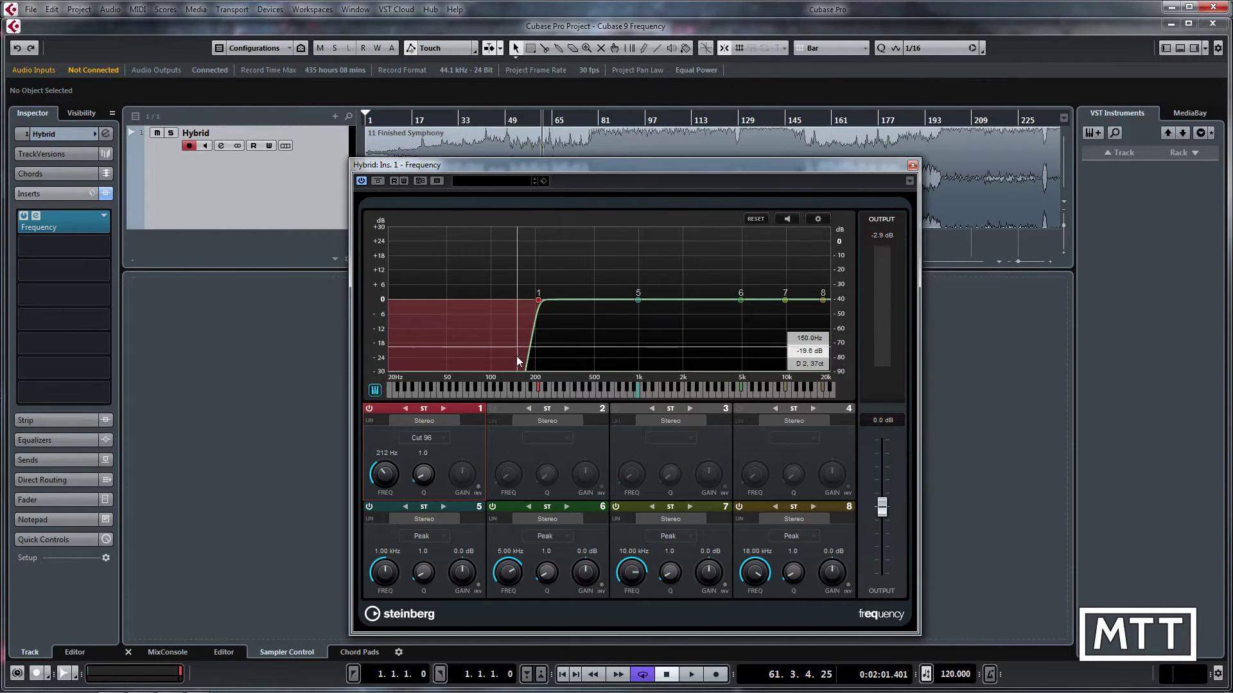
pyautogui.click(436, 438)
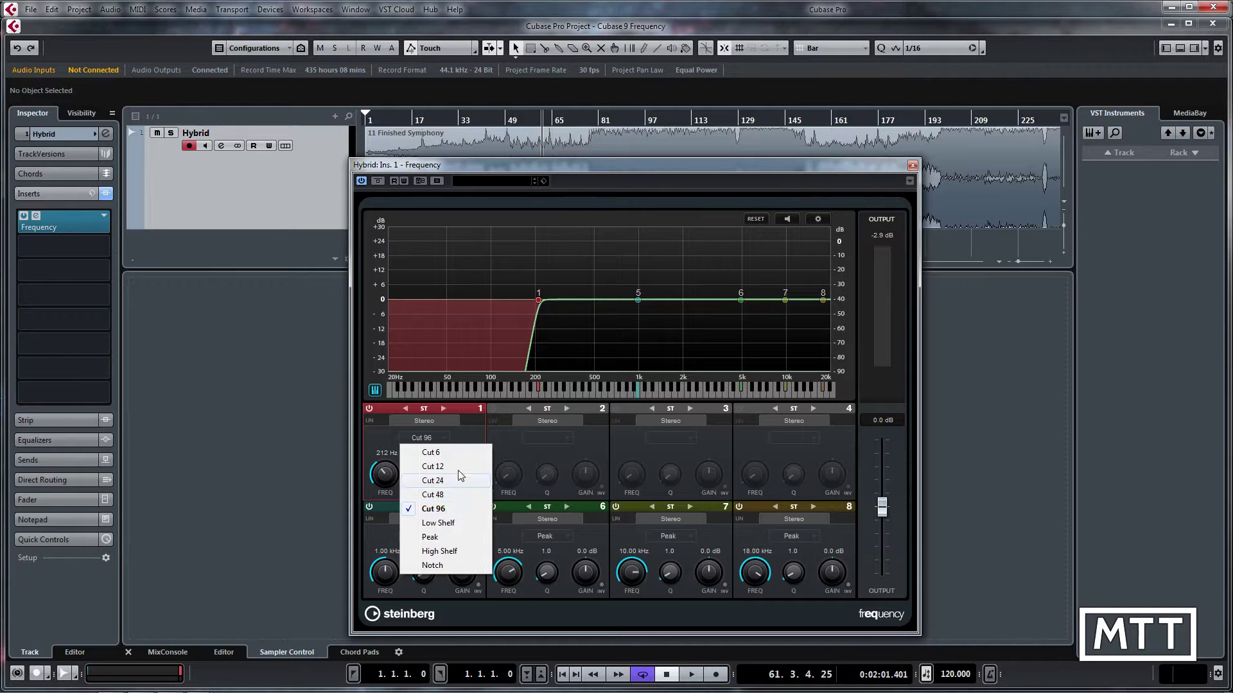
# Reopen the Hybrid track's channel settings and view the channel EQ's low-cut slope choices without changing them
pyautogui.click(471, 427)
pyautogui.click(106, 133)
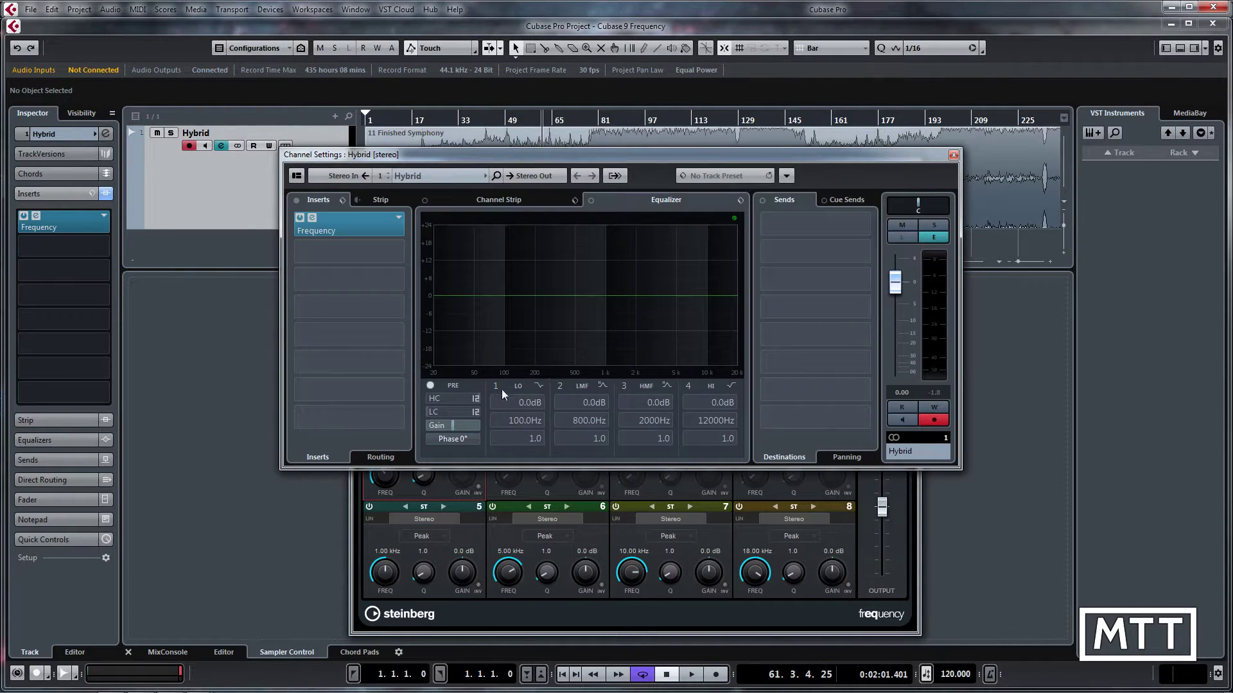
pyautogui.click(476, 412)
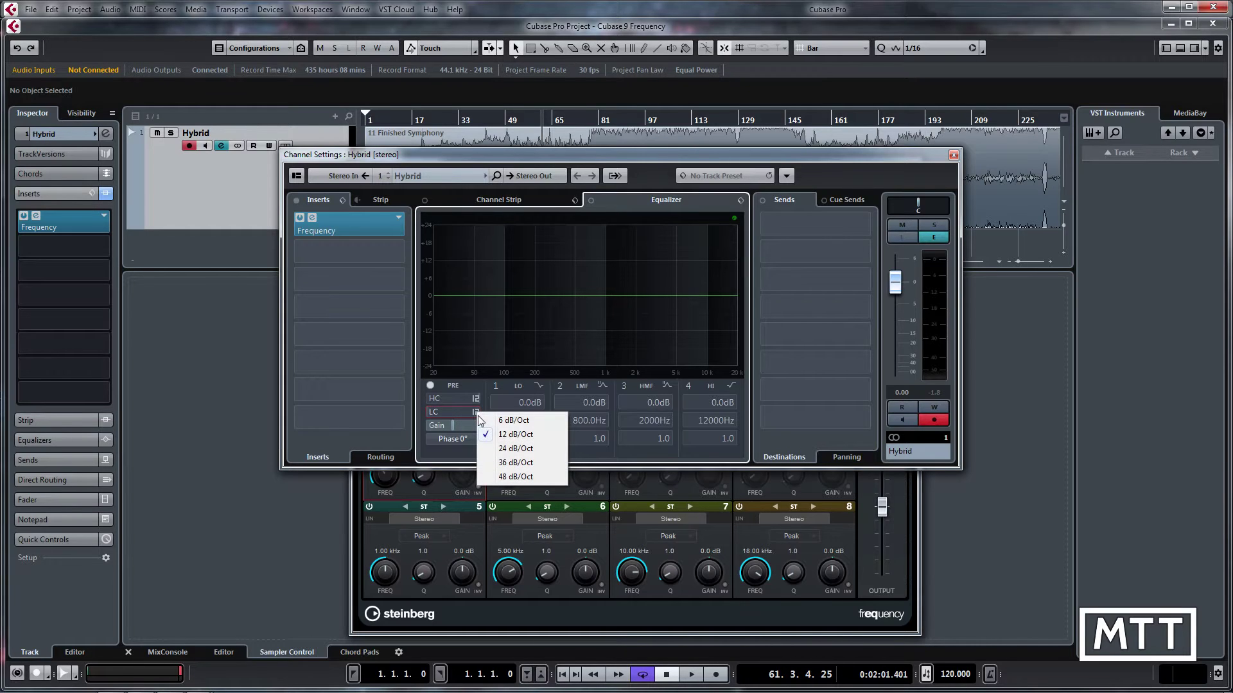
pyautogui.click(741, 402)
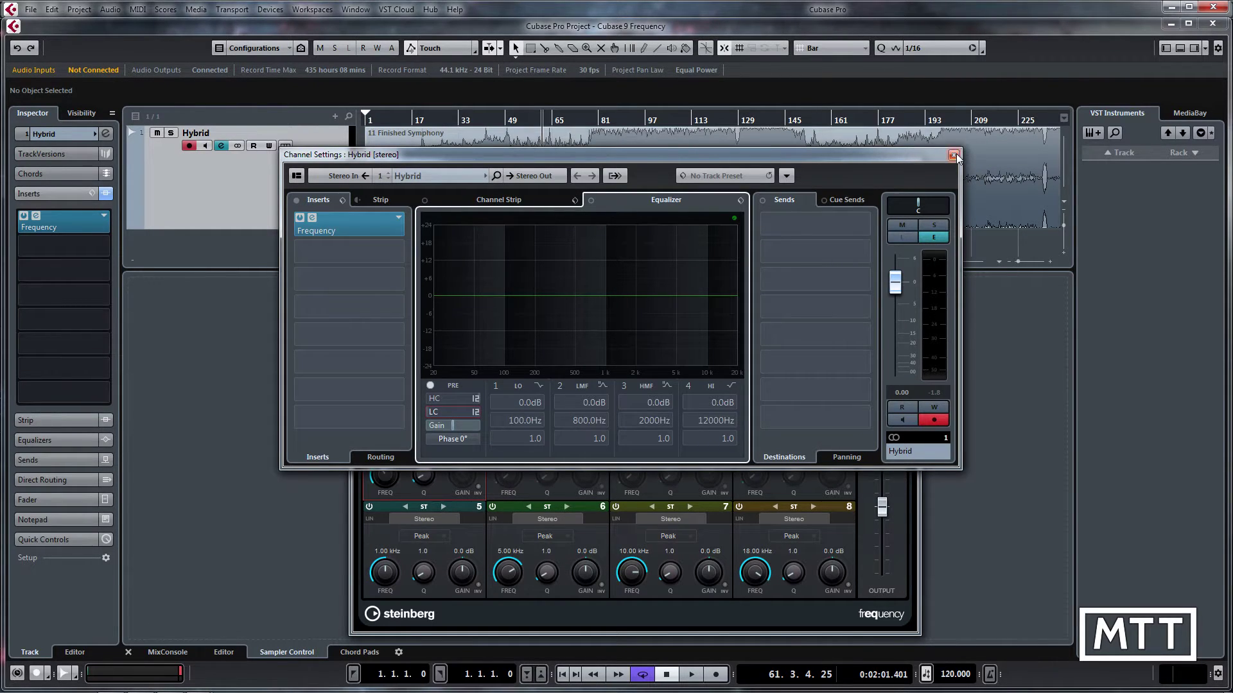
# Close the channel settings window to reveal the Frequency editor's Cut 96 low cut
pyautogui.click(954, 156)
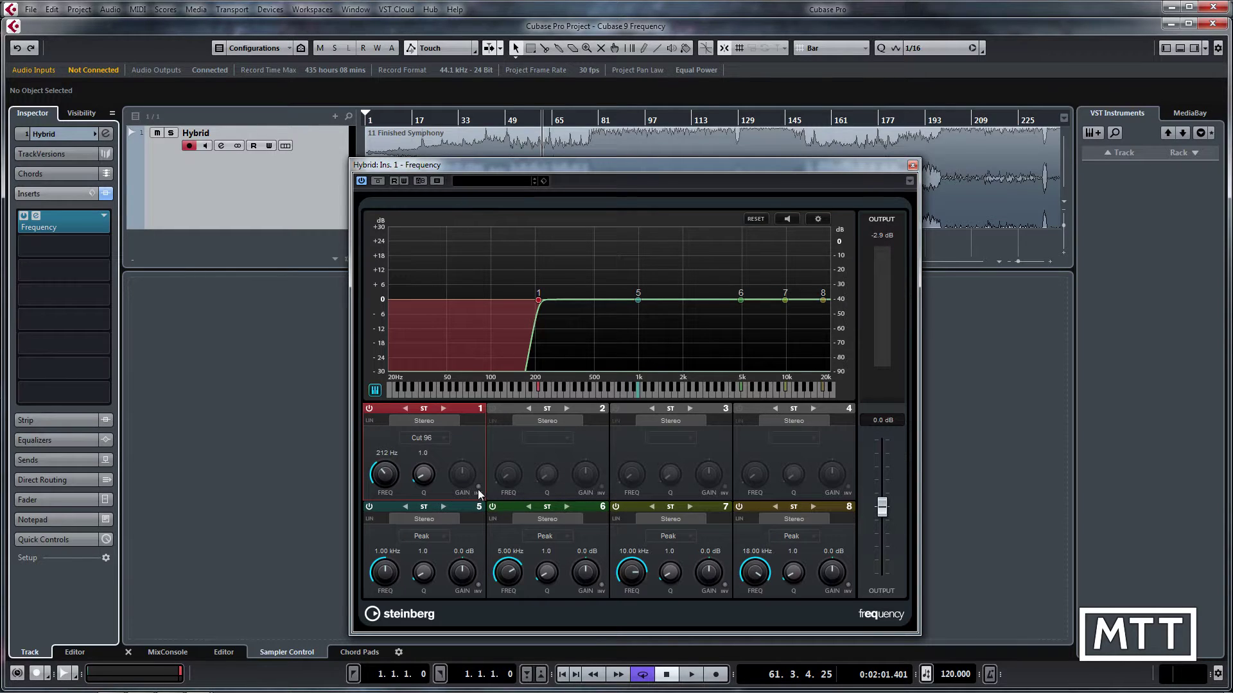
# Turn off band 1, enable band 2 and boost 100 Hz by 13.7 dB, toggling invert off again
pyautogui.click(370, 408)
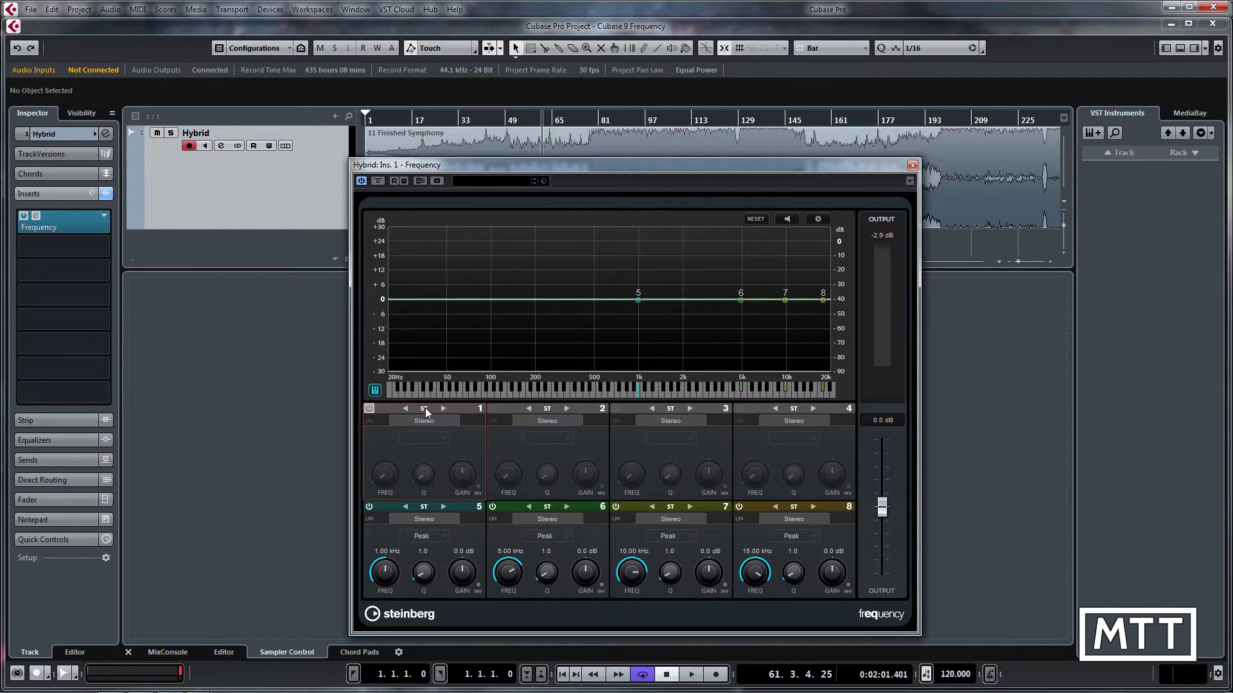
pyautogui.click(491, 408)
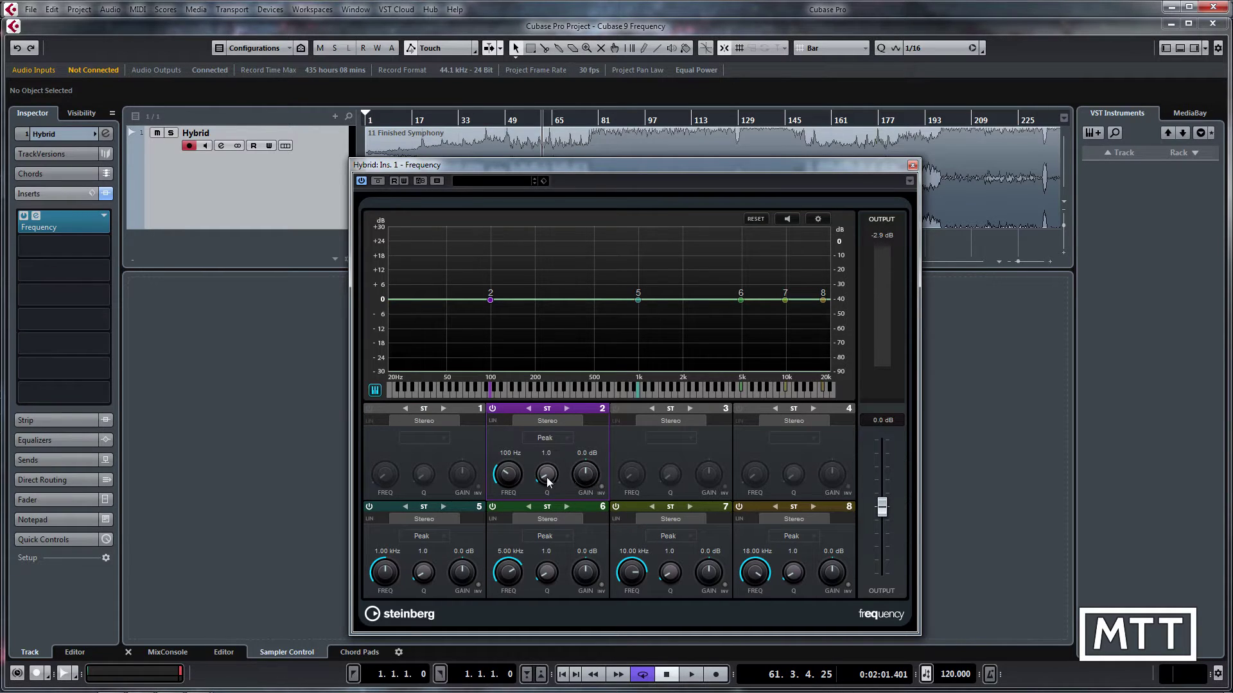
pyautogui.moveTo(585, 475); pyautogui.dragTo(548, 435)
pyautogui.click(602, 490)
pyautogui.click(601, 489)
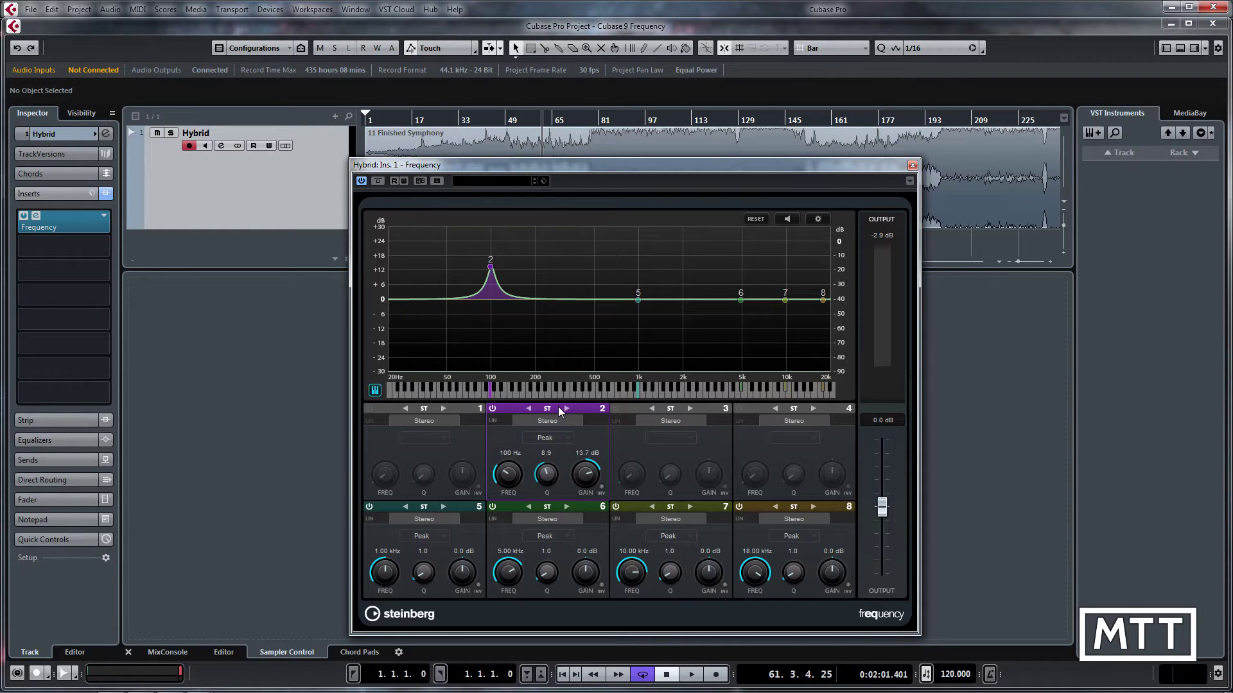
# Split band 2 into left and right, compare both sides, and raise the right channel's 100 Hz boost to 13.2 dB
pyautogui.click(529, 408)
pyautogui.click(569, 420)
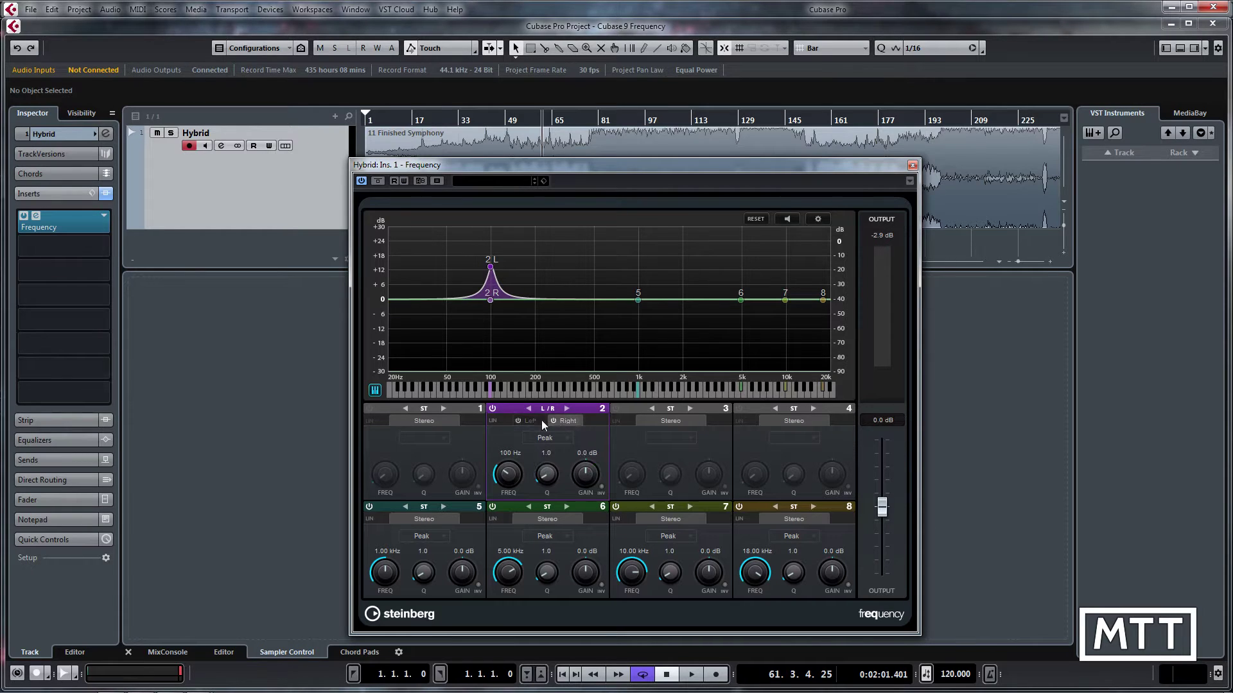
pyautogui.click(535, 420)
pyautogui.click(565, 420)
pyautogui.click(534, 420)
pyautogui.click(565, 420)
pyautogui.click(530, 420)
pyautogui.click(565, 418)
pyautogui.moveTo(585, 475); pyautogui.dragTo(557, 434)
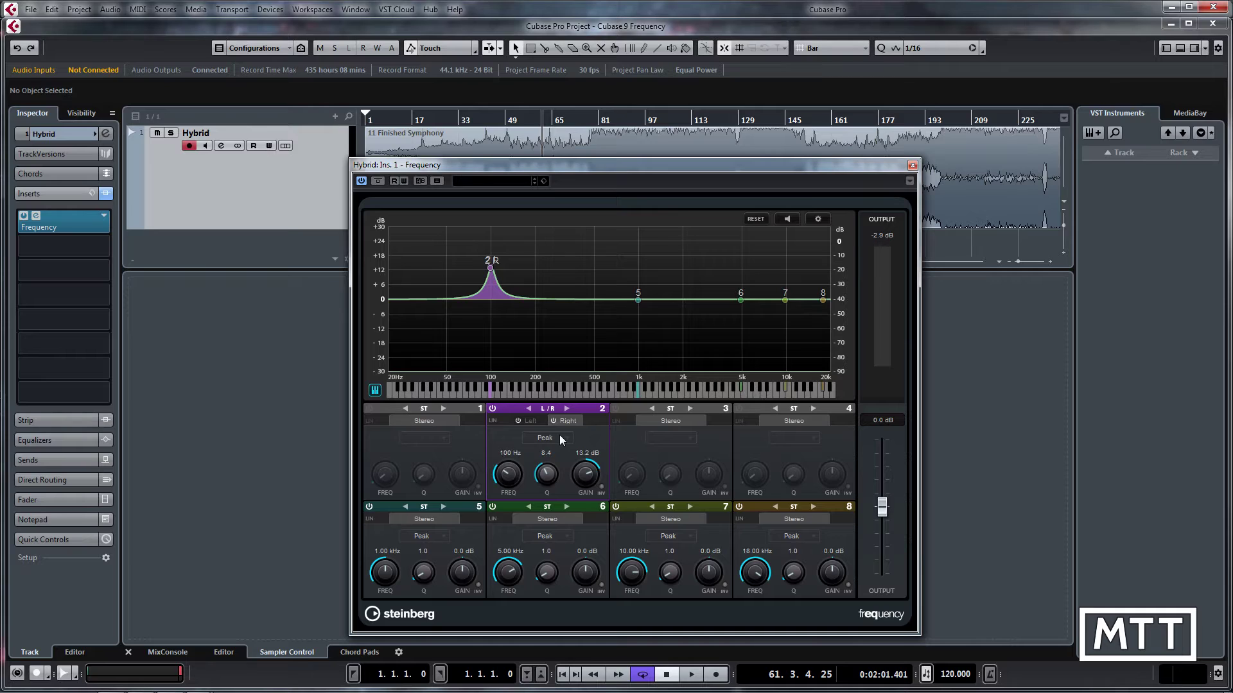
# Switch band 2's channel mode to M/S so its 13.7 dB 100 Hz boost affects the Mid signal
pyautogui.click(566, 408)
# Toggle the piano keyboard strip off and on, then boost band 6 by 4.8 dB at 3711 Hz
pyautogui.click(375, 391)
pyautogui.click(375, 390)
pyautogui.click(375, 390)
pyautogui.click(375, 390)
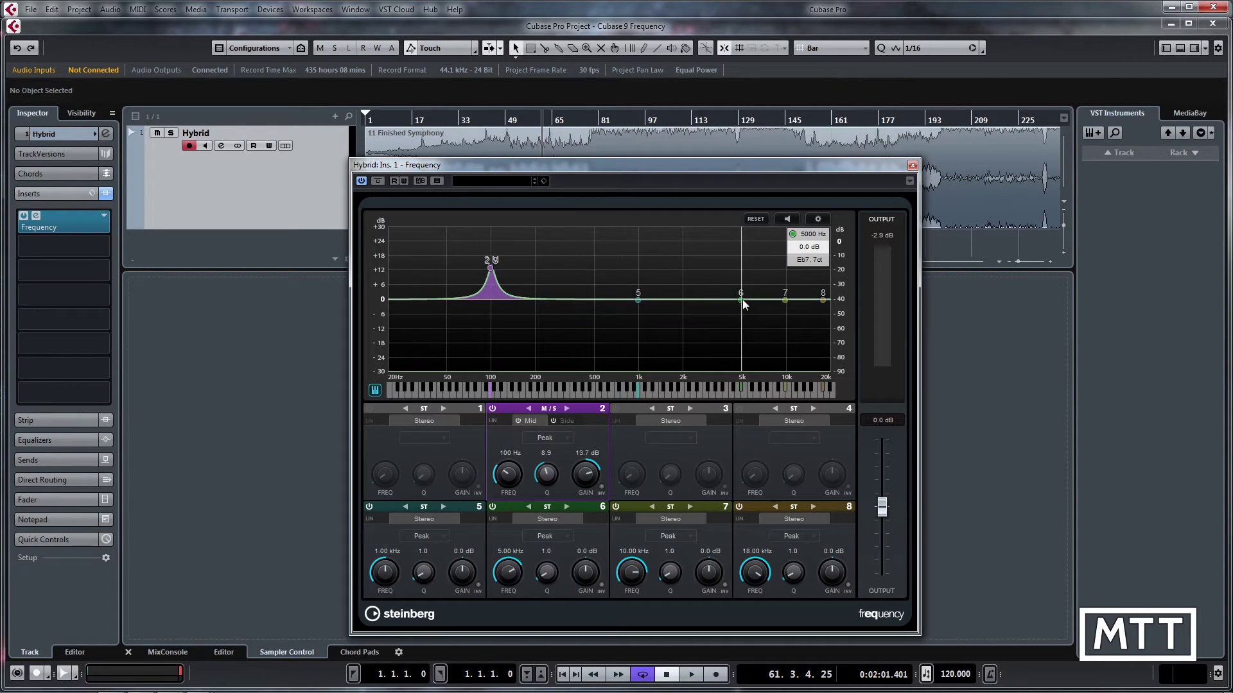
pyautogui.moveTo(741, 299); pyautogui.dragTo(725, 292)
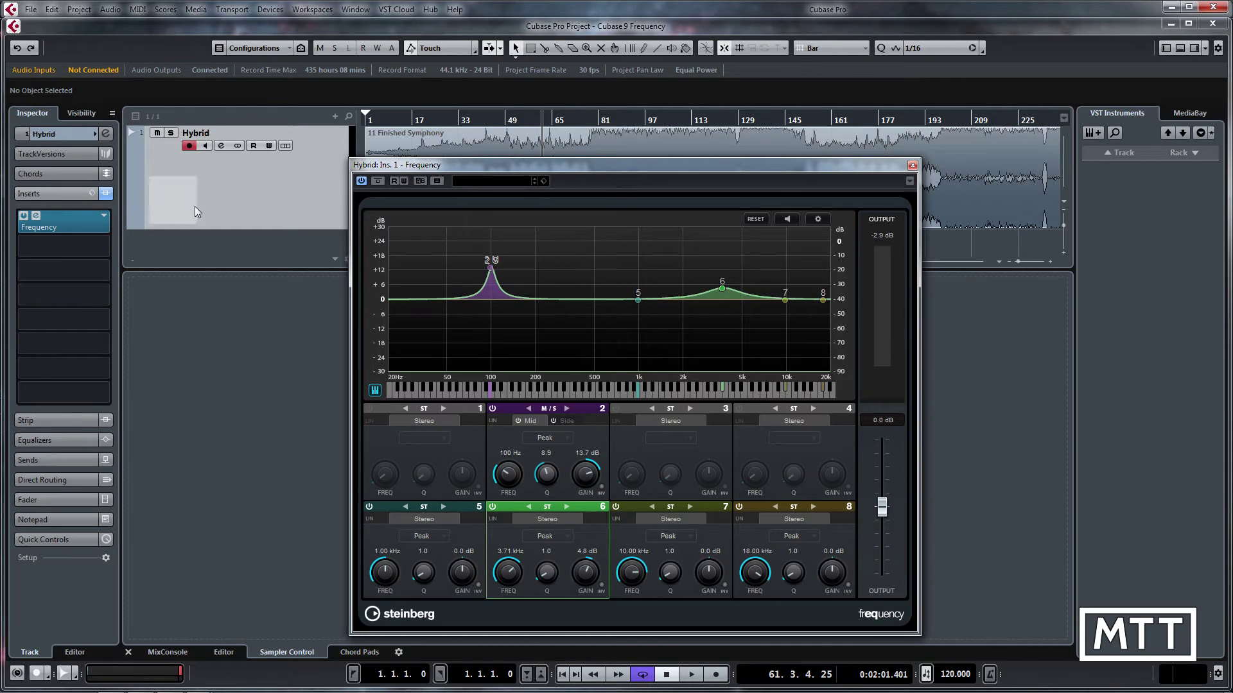
pyautogui.click(107, 135)
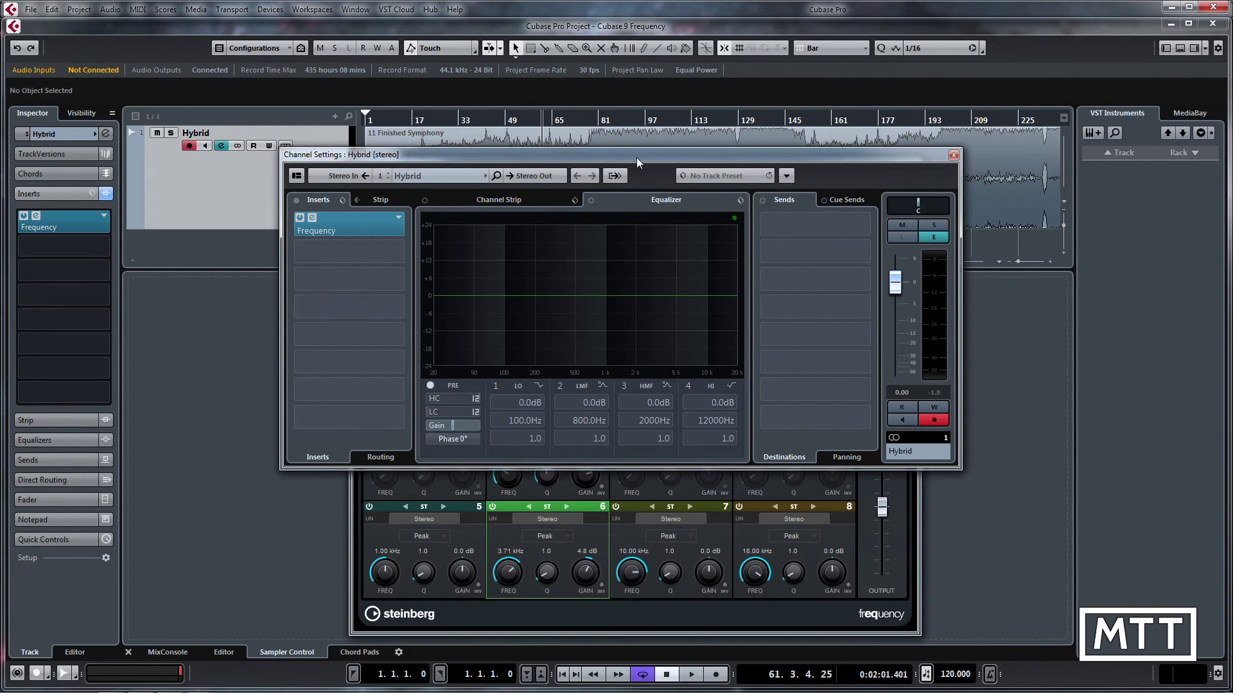
pyautogui.moveTo(634, 152); pyautogui.dragTo(565, 107)
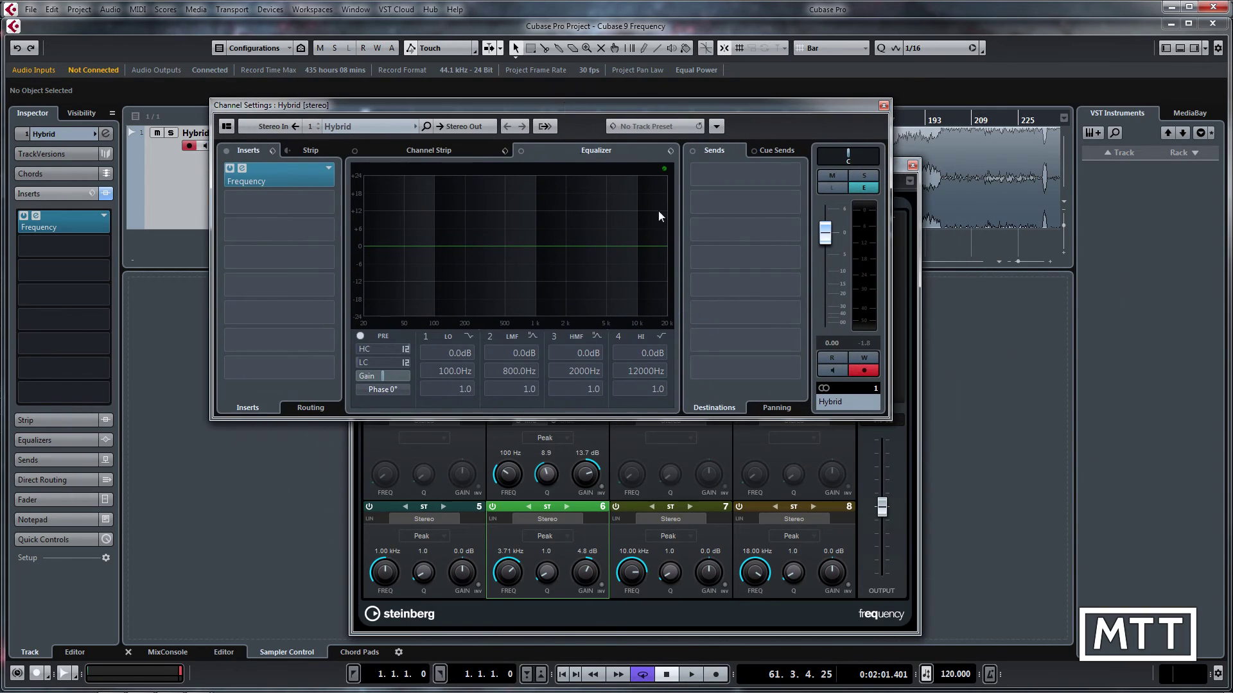
pyautogui.click(883, 105)
# Drag the Frequency EQ window up and to the left by its title bar
pyautogui.moveTo(610, 166); pyautogui.dragTo(587, 133)
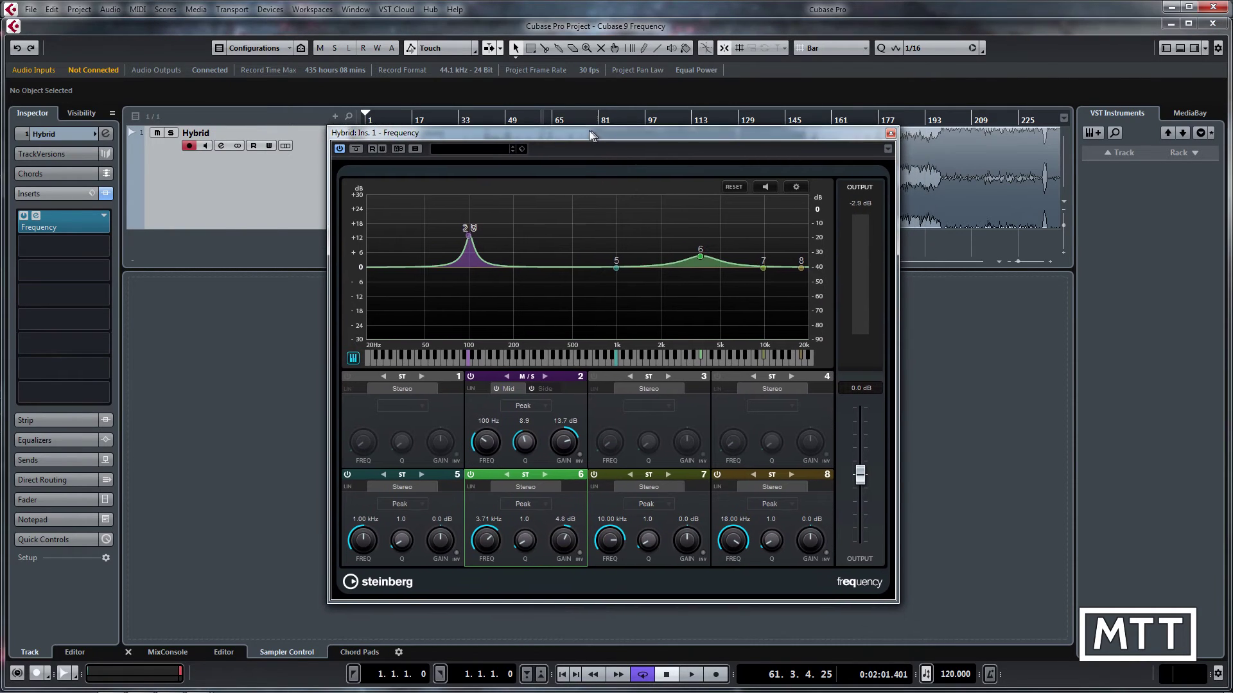